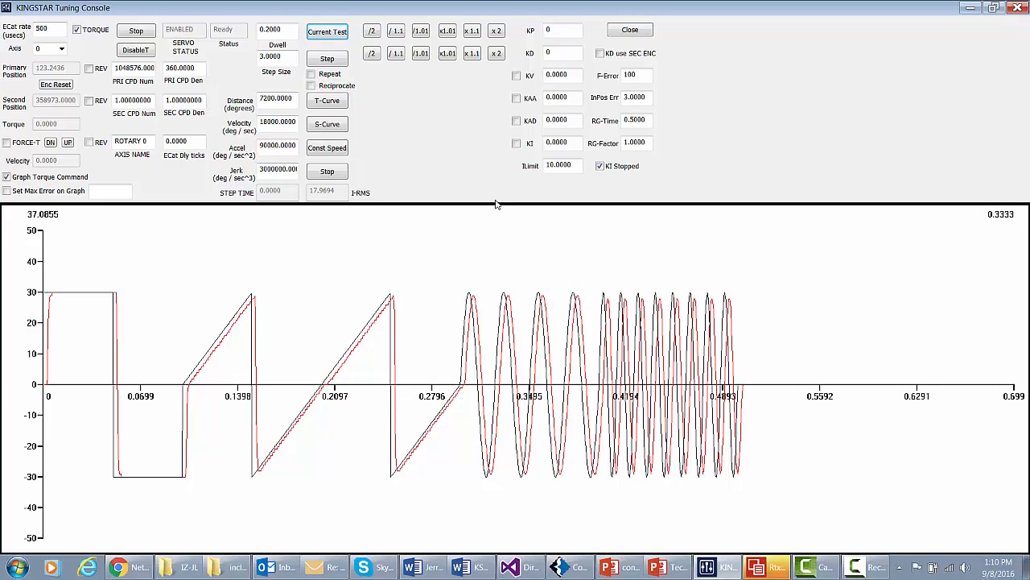
# - Run the step test and raise KP by repeated doubling to 1.33333332
pyautogui.click(328, 62)
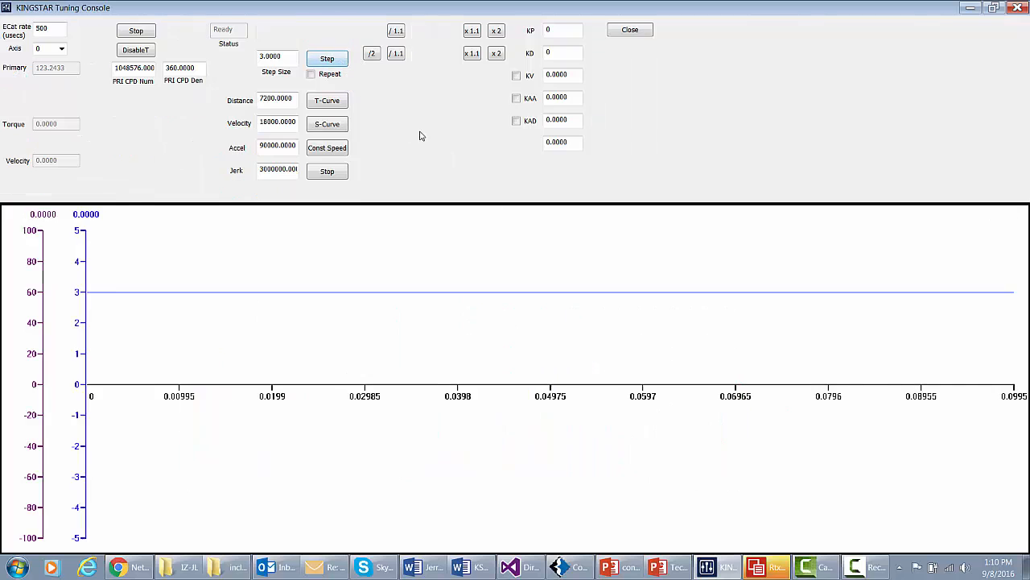
pyautogui.click(495, 32)
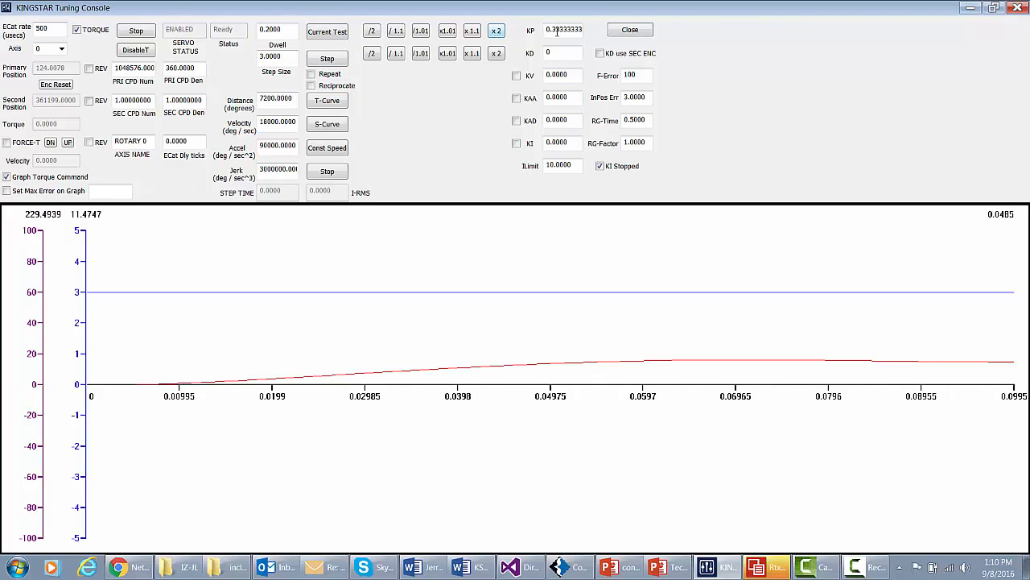
pyautogui.click(496, 32)
pyautogui.click(496, 32)
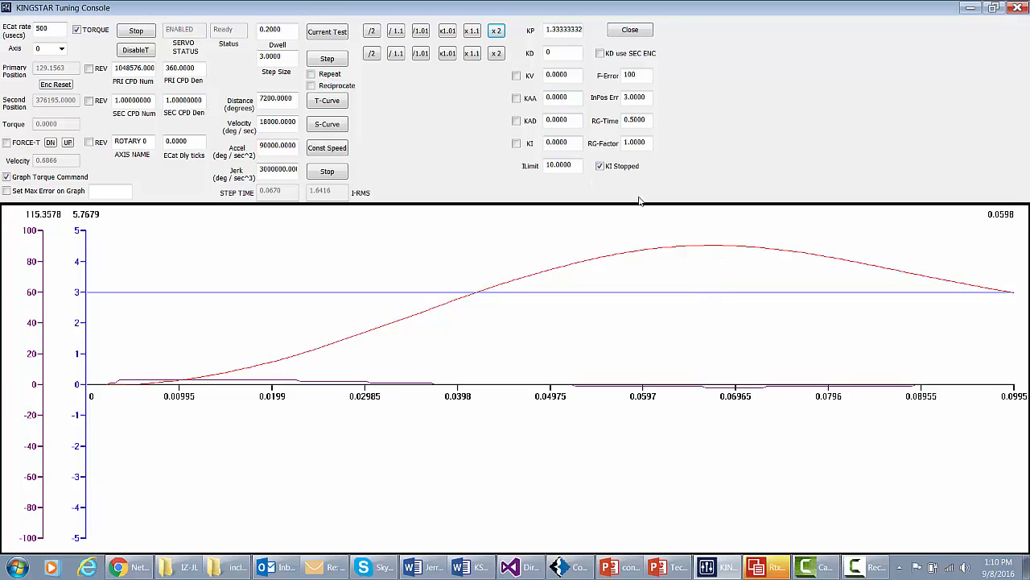
# - Raise KD by repeated doubling to 5.33333328 to damp the step response
pyautogui.click(496, 54)
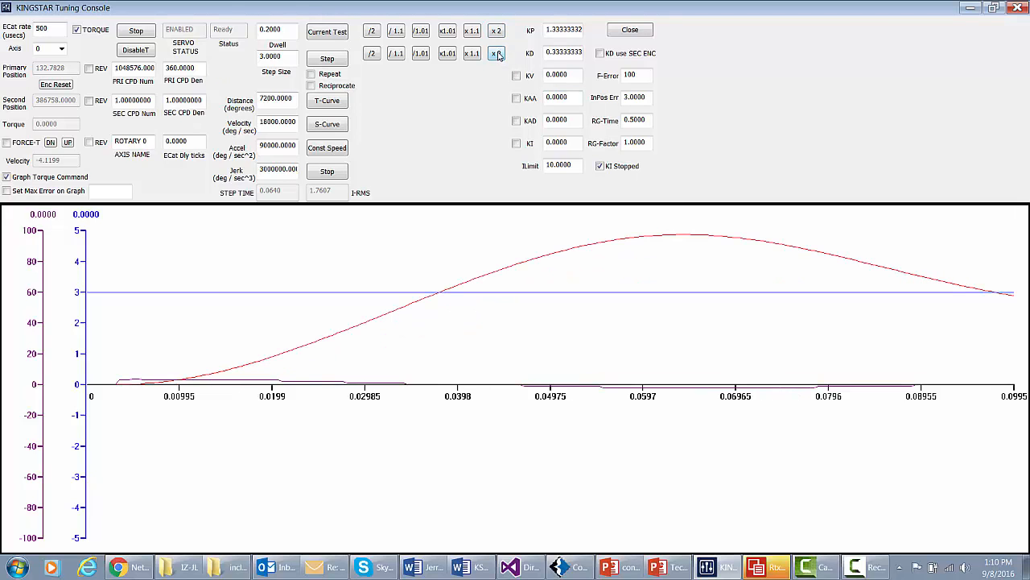
pyautogui.click(496, 53)
pyautogui.click(496, 53)
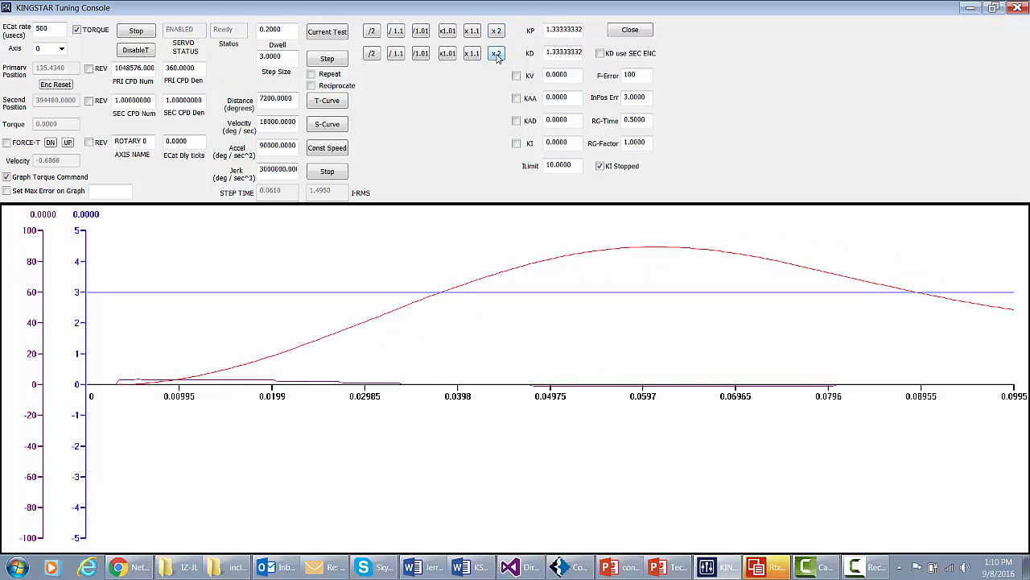
pyautogui.click(496, 53)
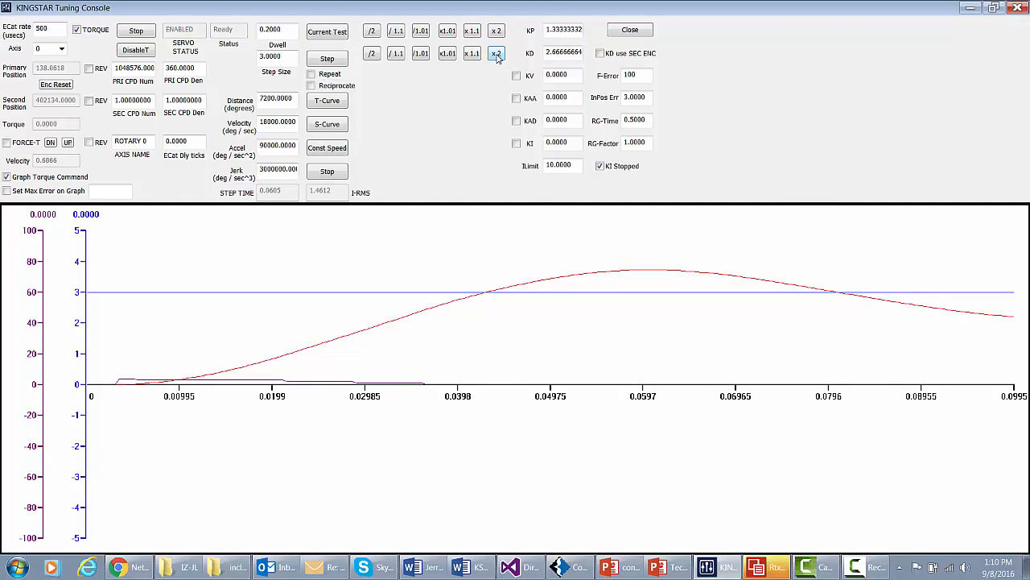
pyautogui.click(497, 54)
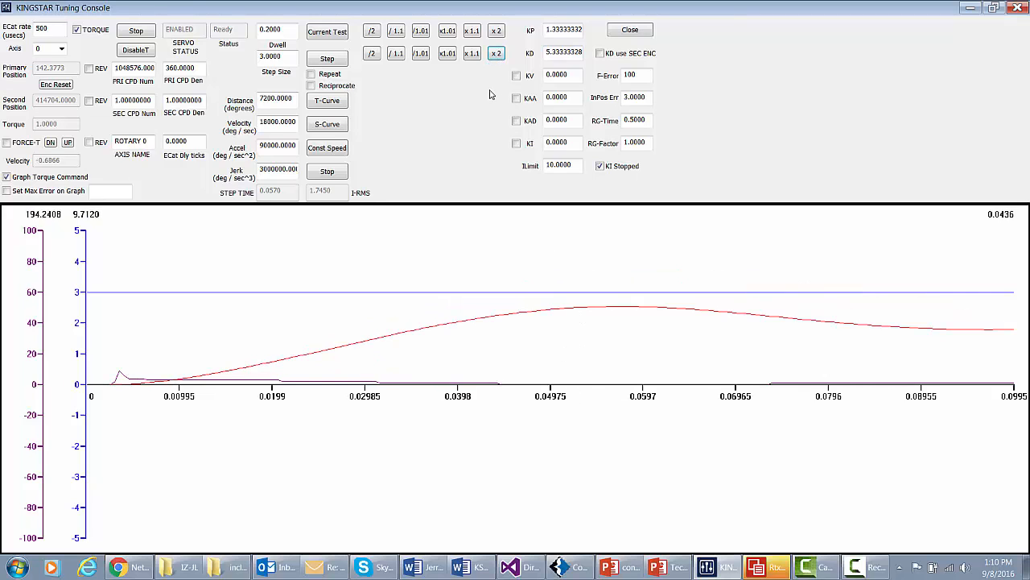
# - Double KP to 2.66666664 and raise KD by repeated doubling to 85.3333324
pyautogui.click(497, 32)
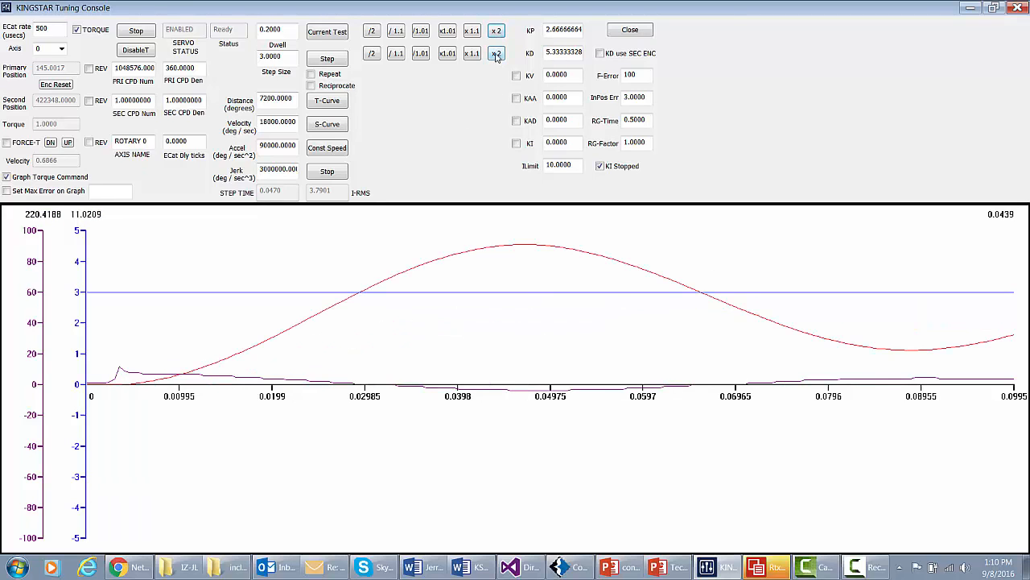
pyautogui.click(496, 54)
pyautogui.click(496, 54)
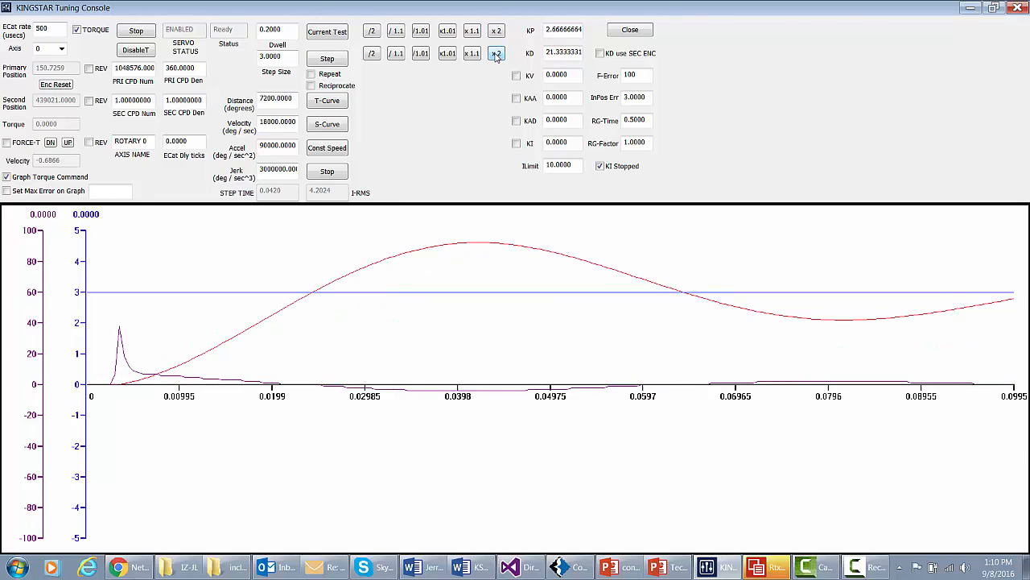
pyautogui.click(497, 54)
pyautogui.click(497, 54)
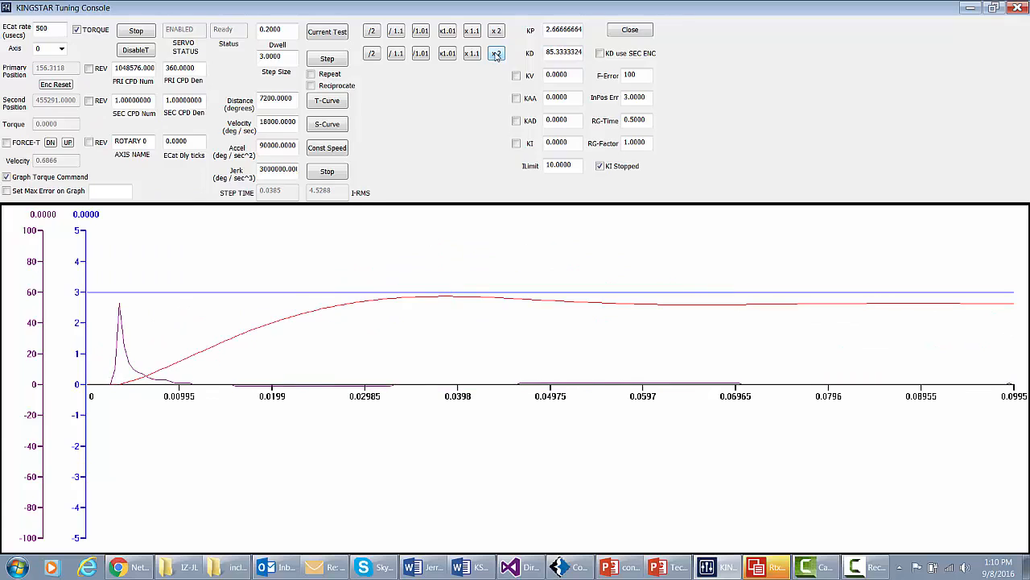
# - Continue doubling the step-response gains until KP is 10.6666665 and KD is 170.666664
pyautogui.click(496, 31)
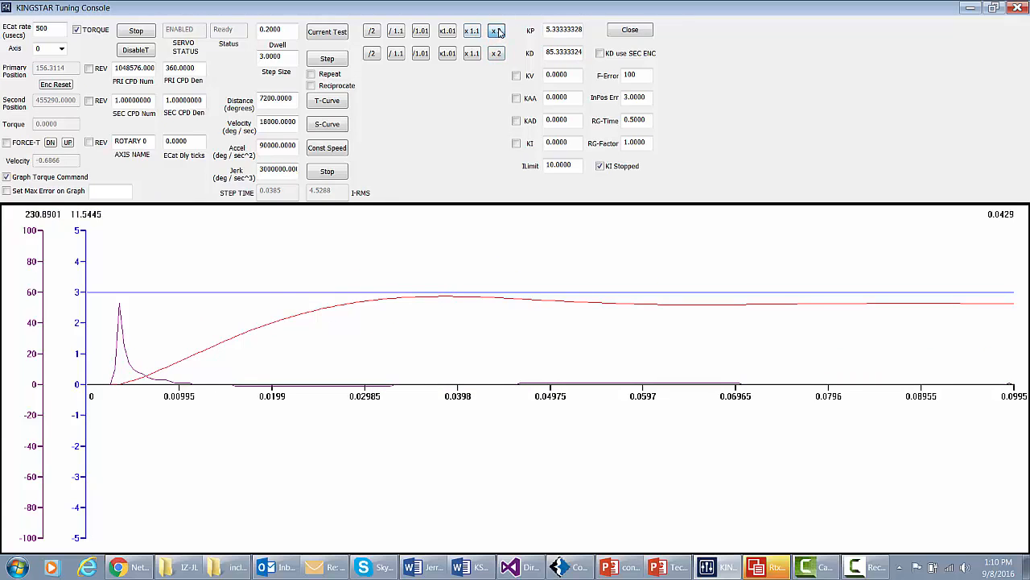
pyautogui.click(497, 54)
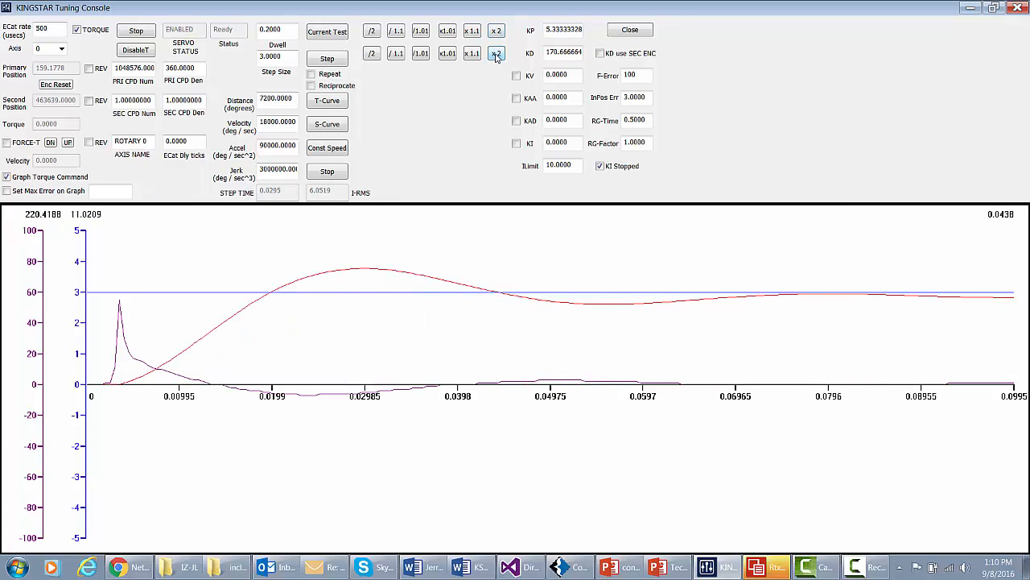
pyautogui.click(496, 31)
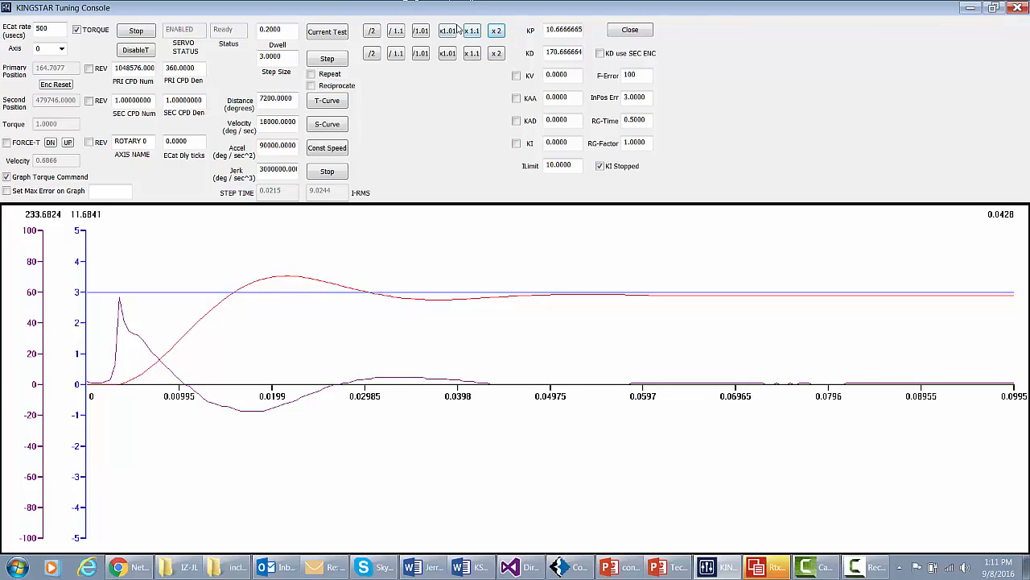
# - Fine-tune the gains in factors of 1.1, bringing KP to 12.9066665 and KD to 249.873064
pyautogui.click(472, 31)
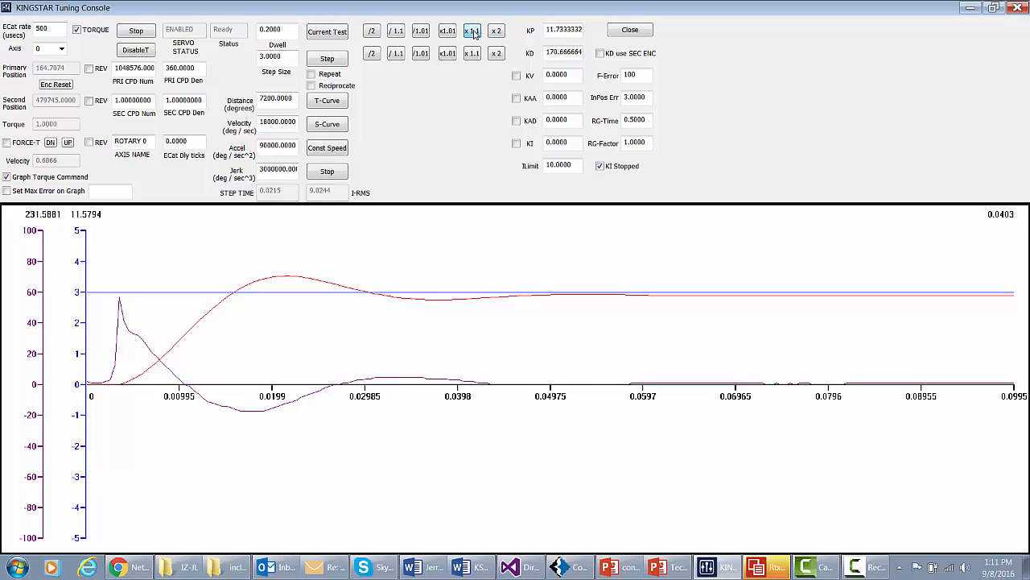
pyautogui.click(474, 35)
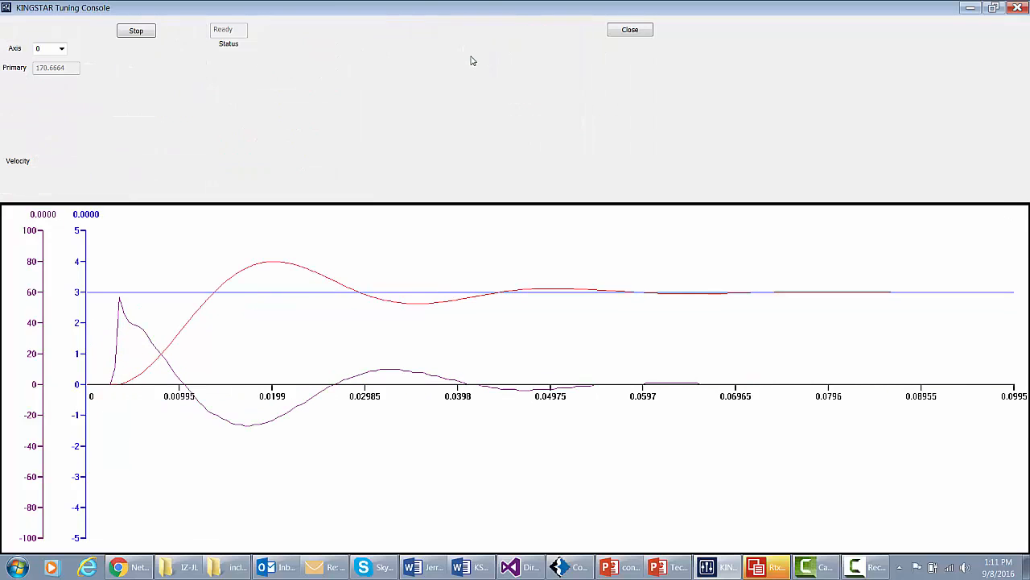
pyautogui.click(473, 53)
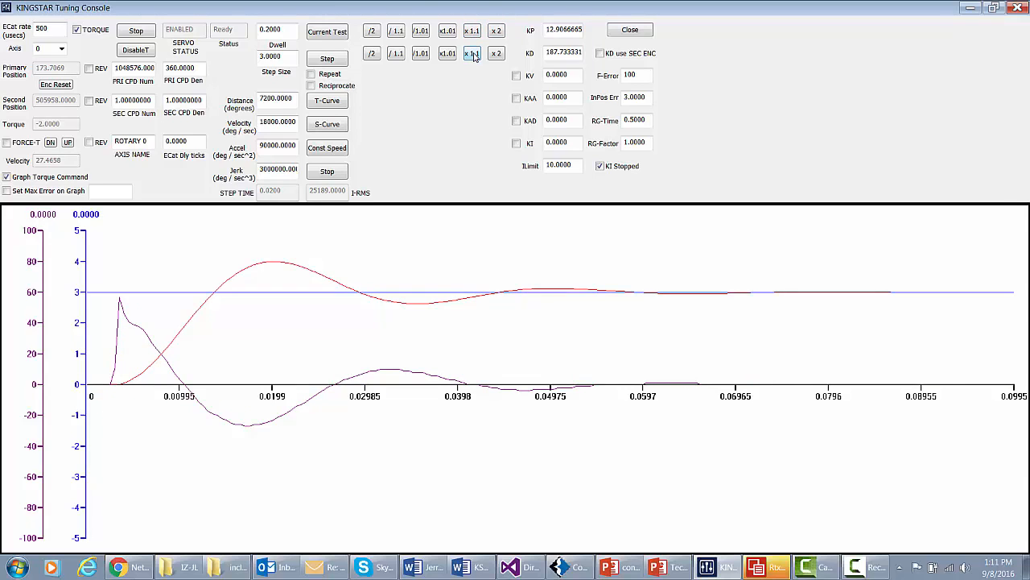
pyautogui.click(473, 53)
pyautogui.click(473, 53)
pyautogui.click(472, 53)
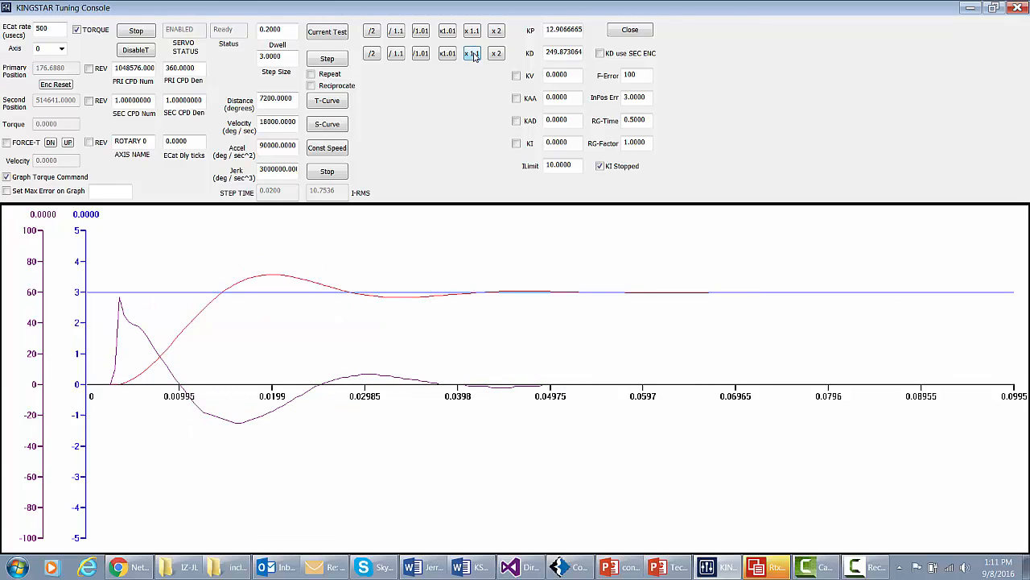
# - Increase KP to 17.1787731 and KD to 332.581048 in factors of 1.1
pyautogui.click(473, 30)
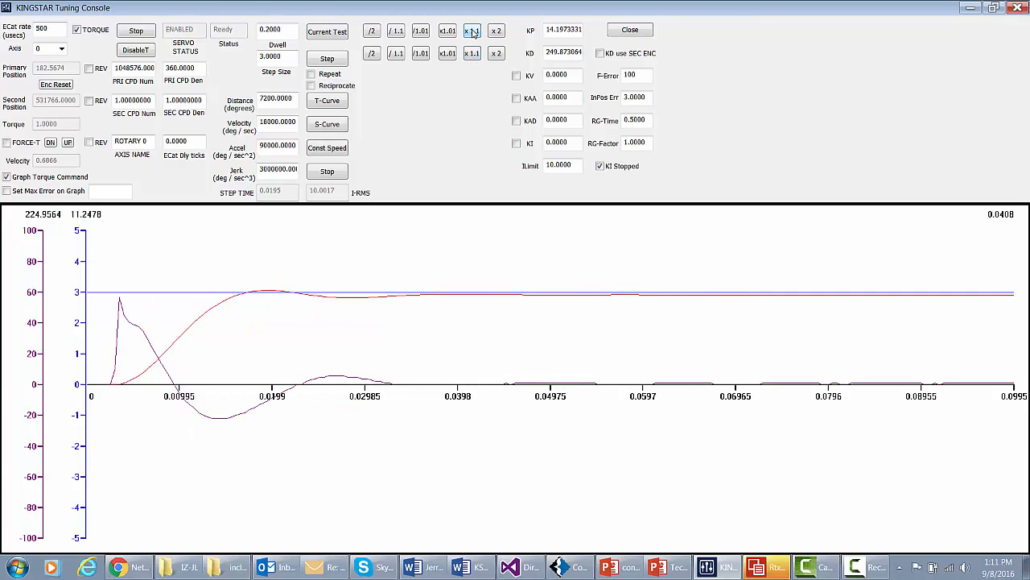
pyautogui.click(472, 31)
pyautogui.click(472, 30)
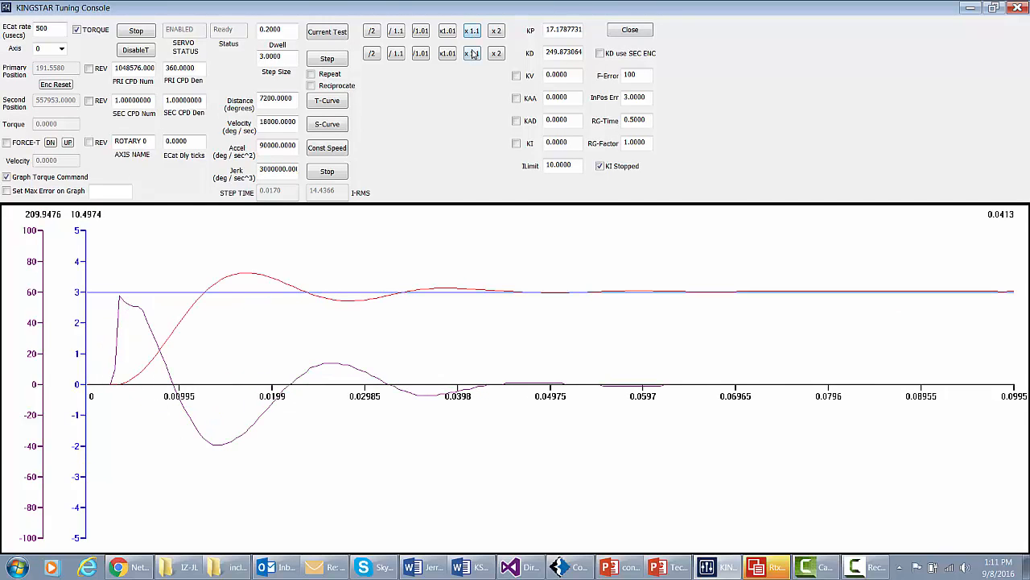
pyautogui.click(473, 53)
pyautogui.click(473, 53)
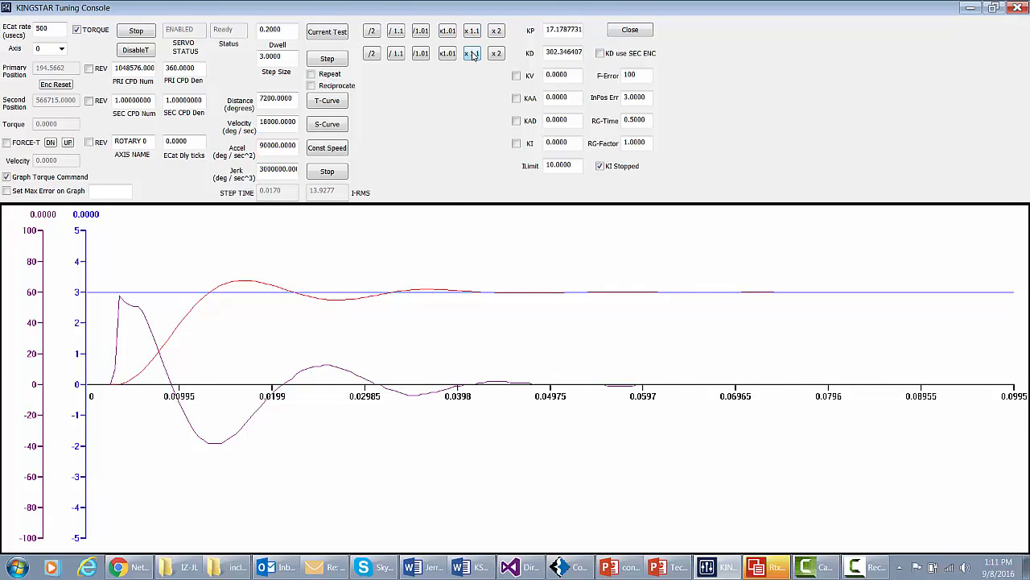
pyautogui.click(472, 53)
# - Increase KP to 27.6665859 and KD to 365.839153 in factors of 1.1
pyautogui.click(472, 31)
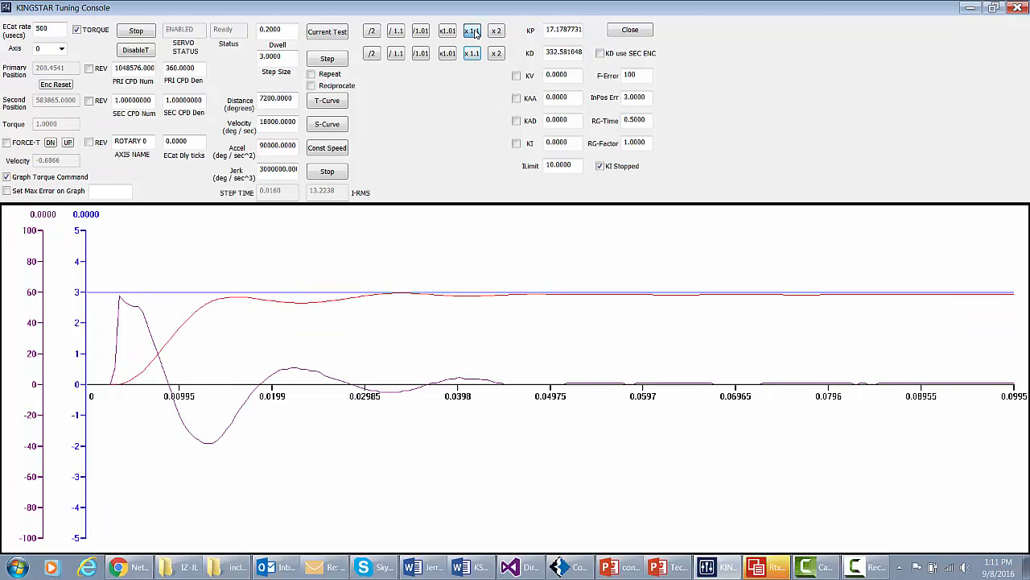
pyautogui.click(473, 32)
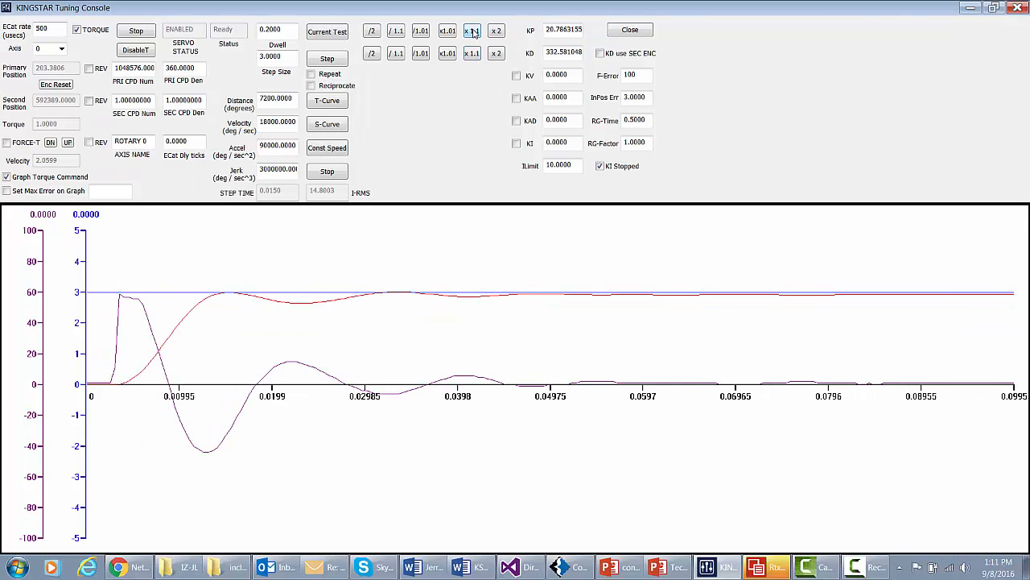
pyautogui.click(473, 32)
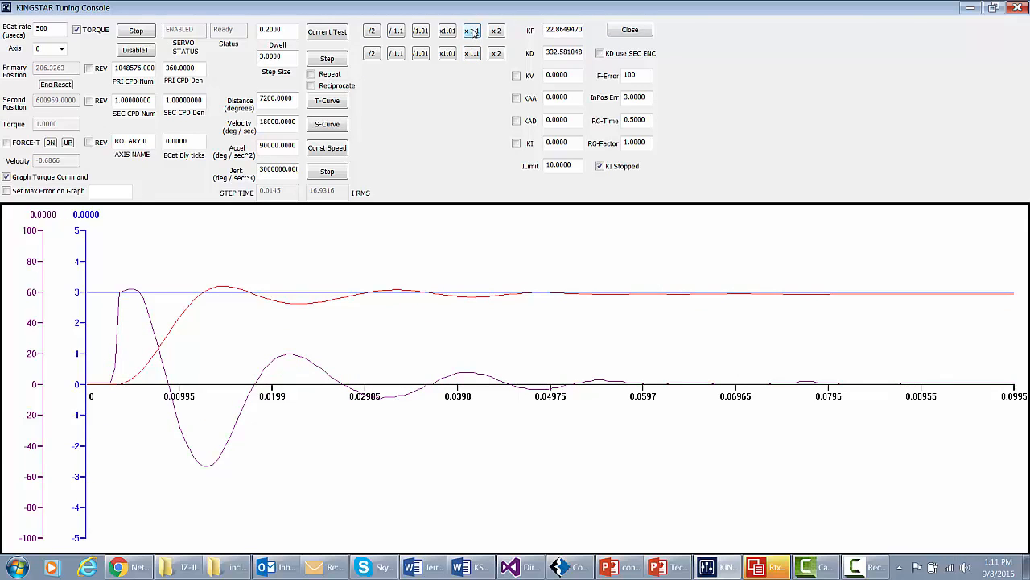
pyautogui.click(470, 56)
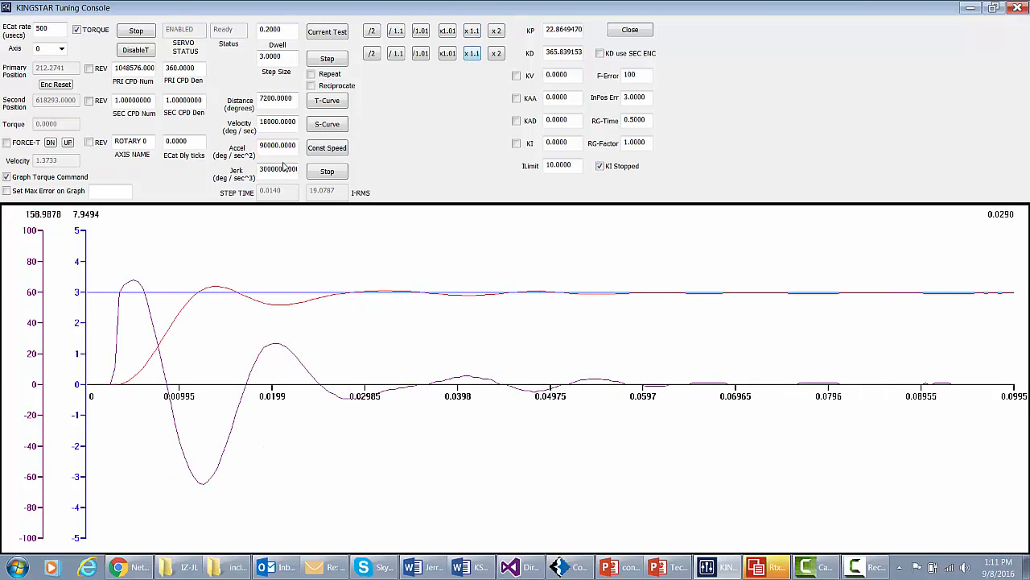
pyautogui.click(474, 33)
pyautogui.click(473, 32)
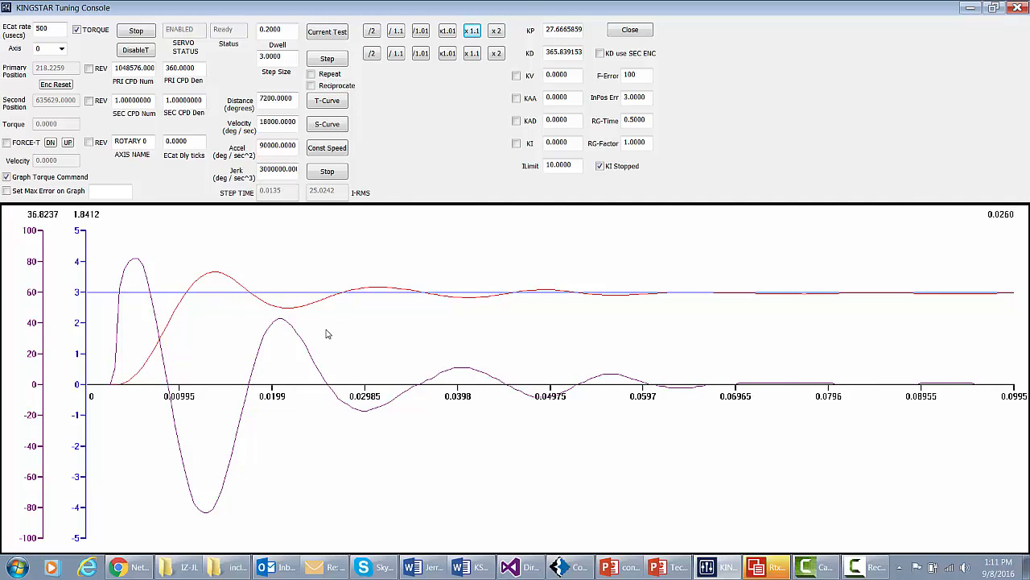
# - Run the T-Curve test, enable KV adjustment and raise KV to 0.00029580 by doubling and factors of 1.1
pyautogui.click(336, 100)
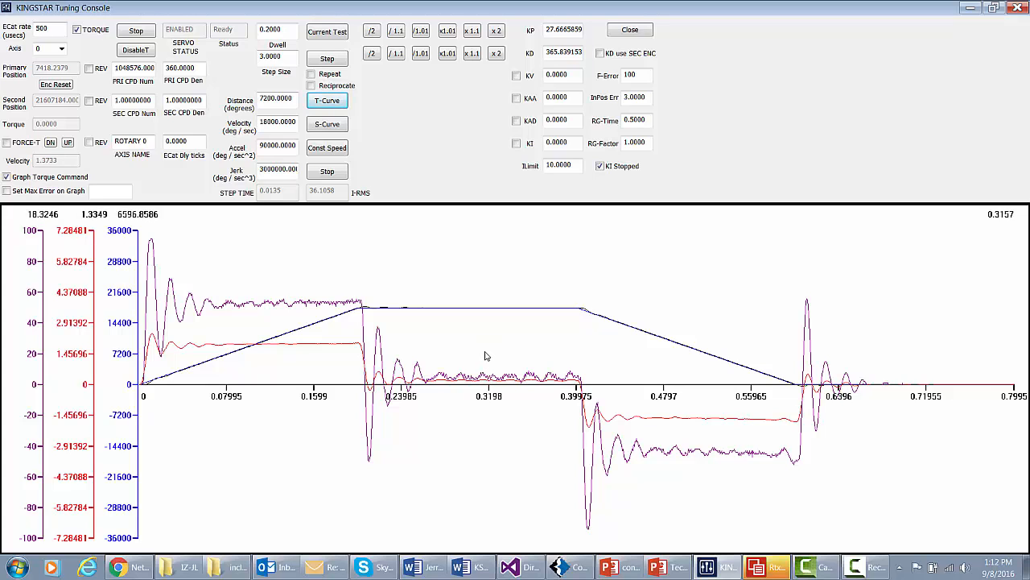
pyautogui.click(516, 76)
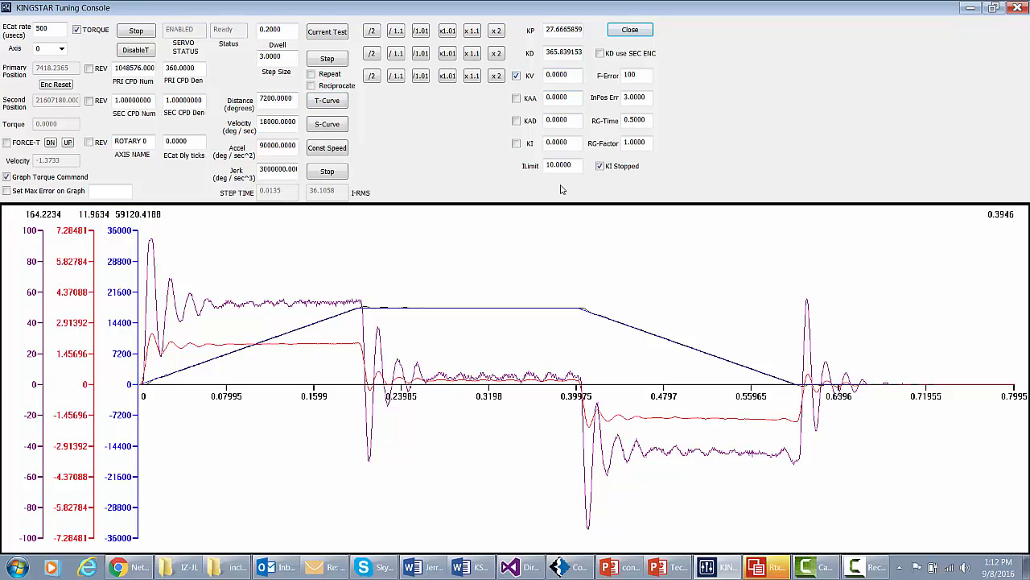
pyautogui.click(496, 76)
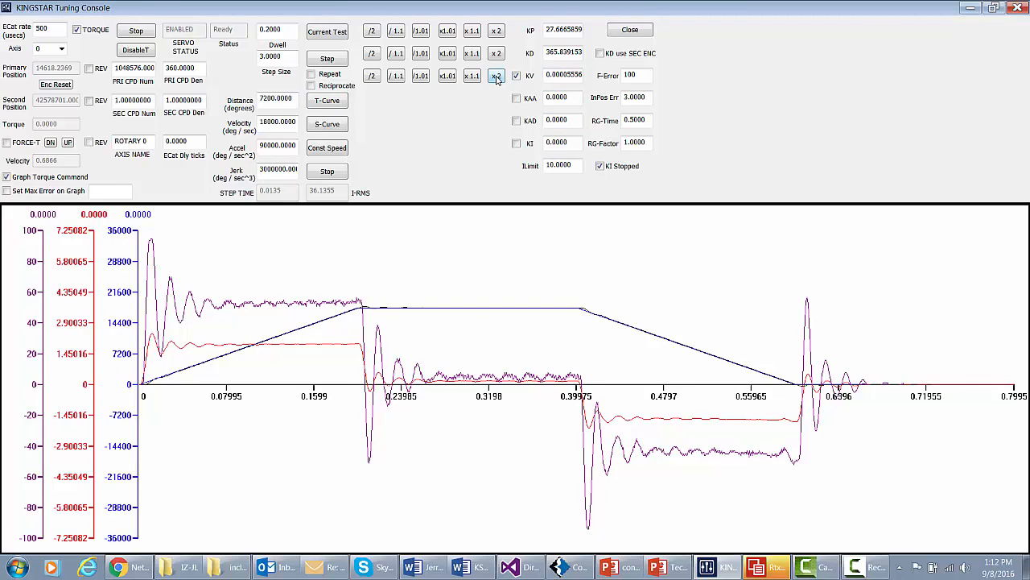
pyautogui.click(496, 76)
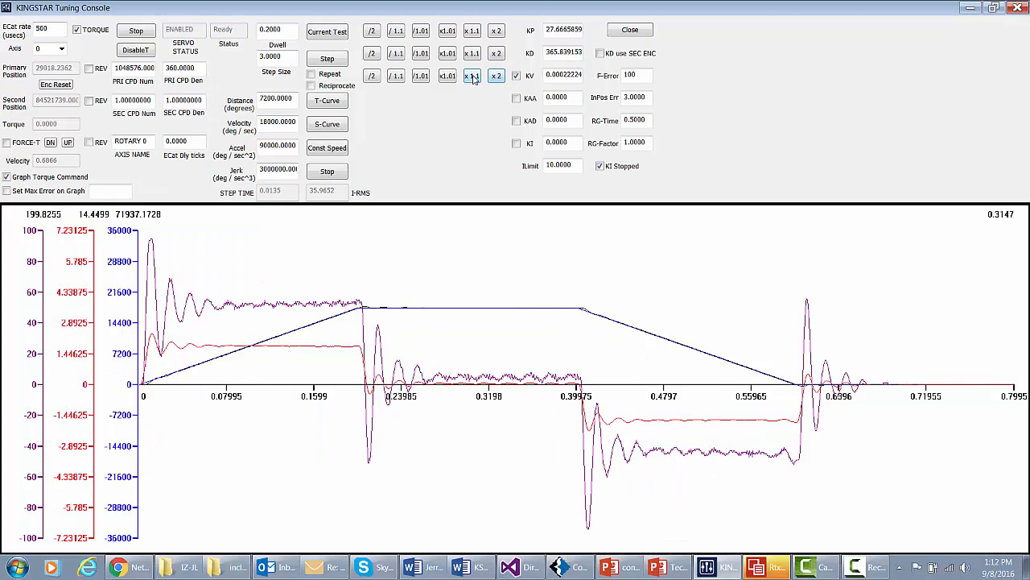
pyautogui.click(474, 76)
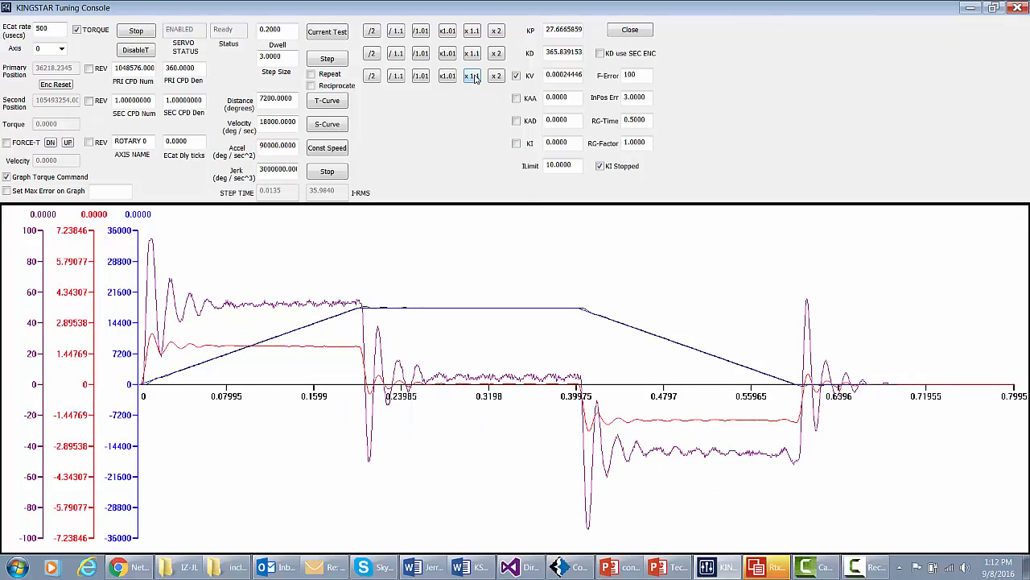
pyautogui.click(473, 76)
pyautogui.click(473, 76)
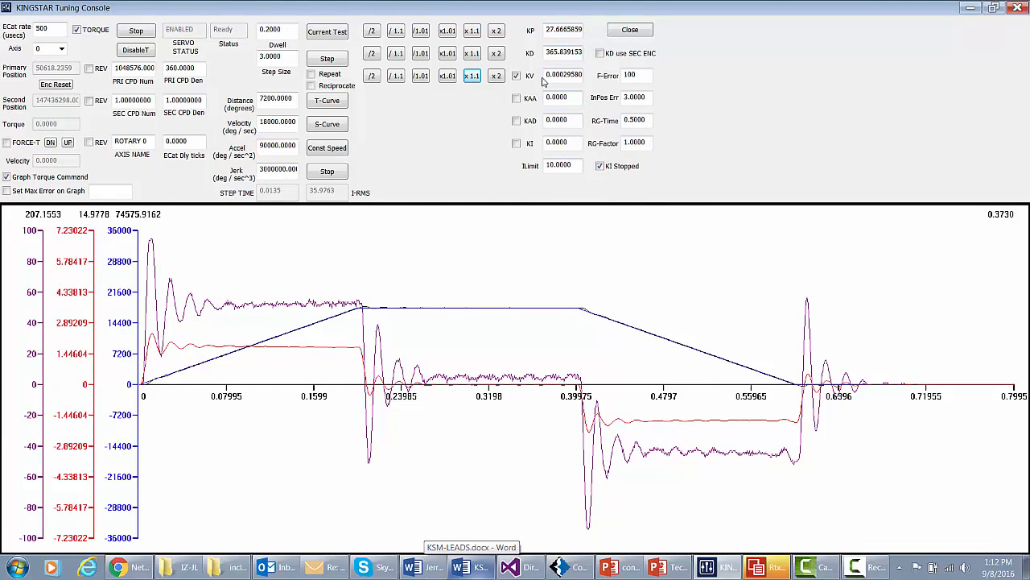
# - Switch the adjustment from KV to KAA, double KAA up to 0.00071104 and halve it back to 0.00035552
pyautogui.click(516, 76)
pyautogui.click(516, 97)
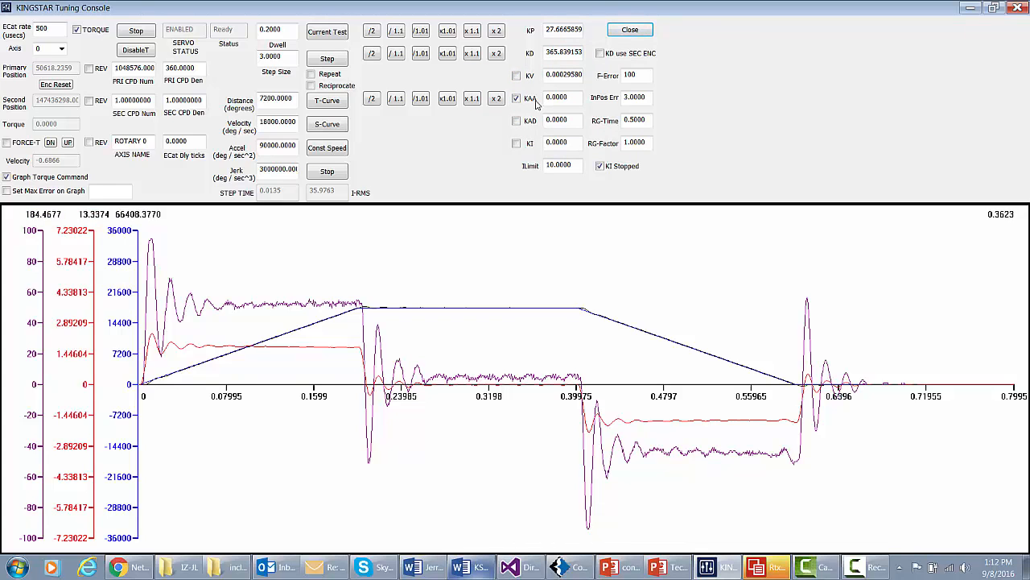
pyautogui.click(496, 99)
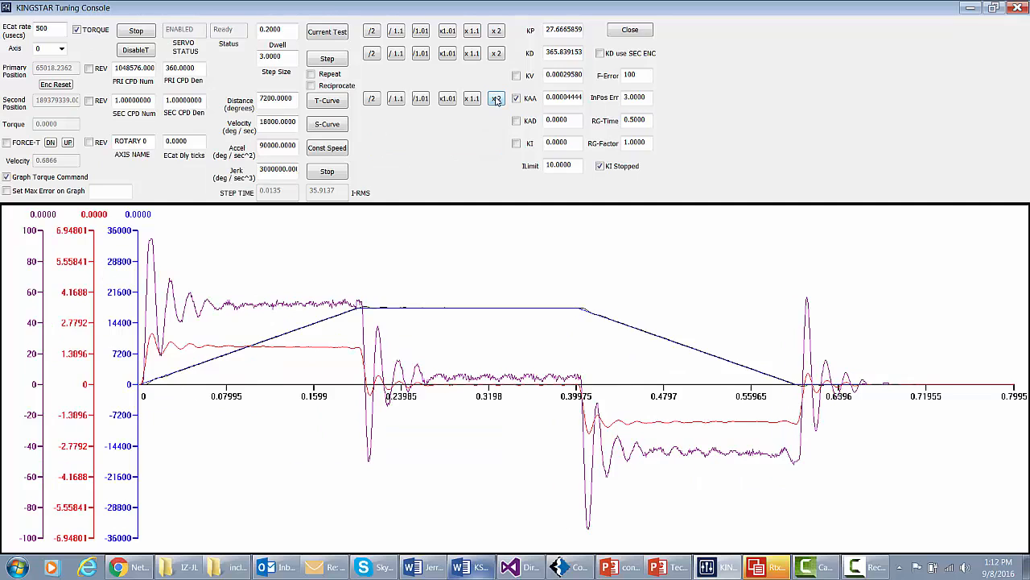
pyautogui.click(496, 98)
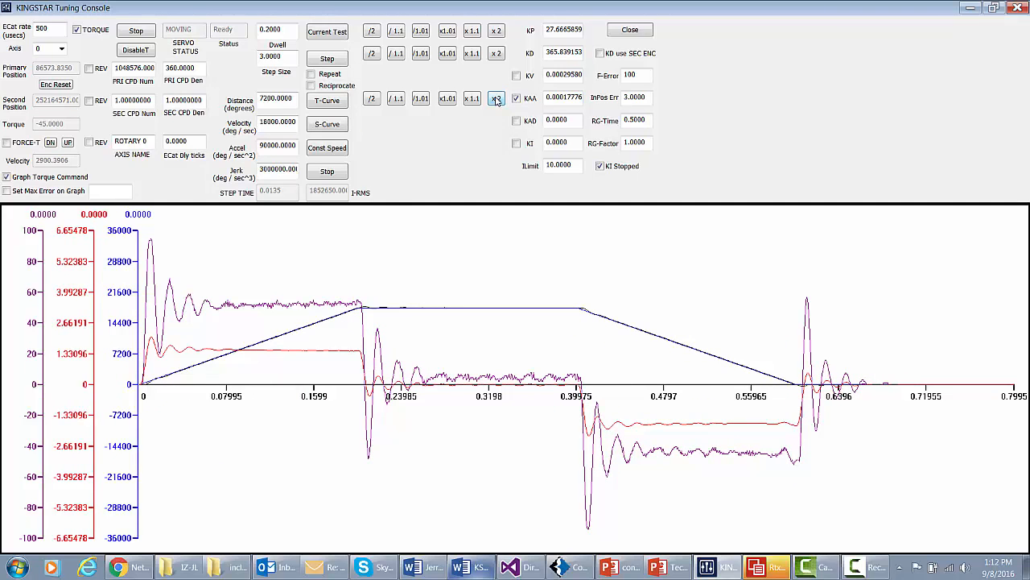
pyautogui.click(495, 99)
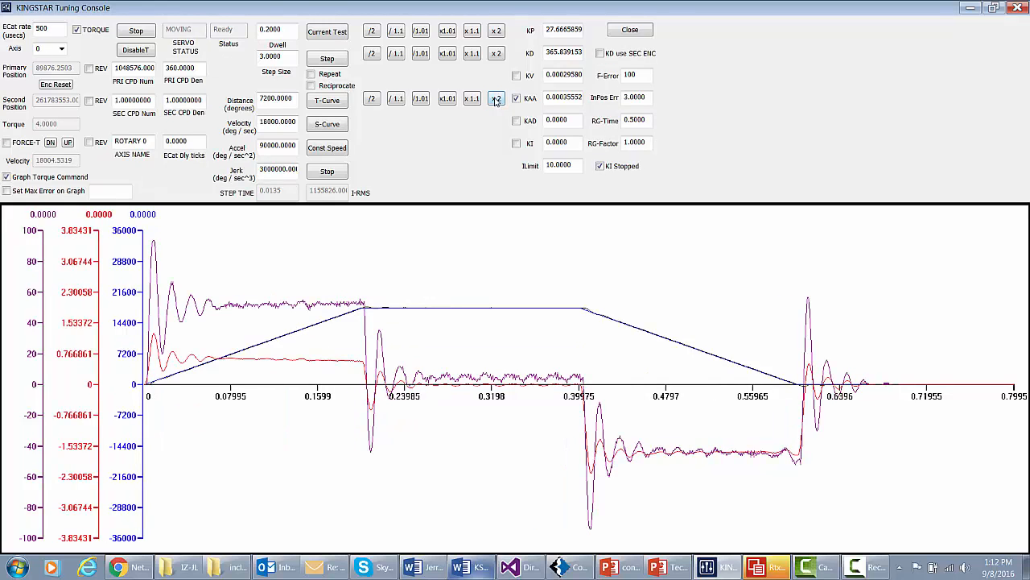
pyautogui.click(496, 99)
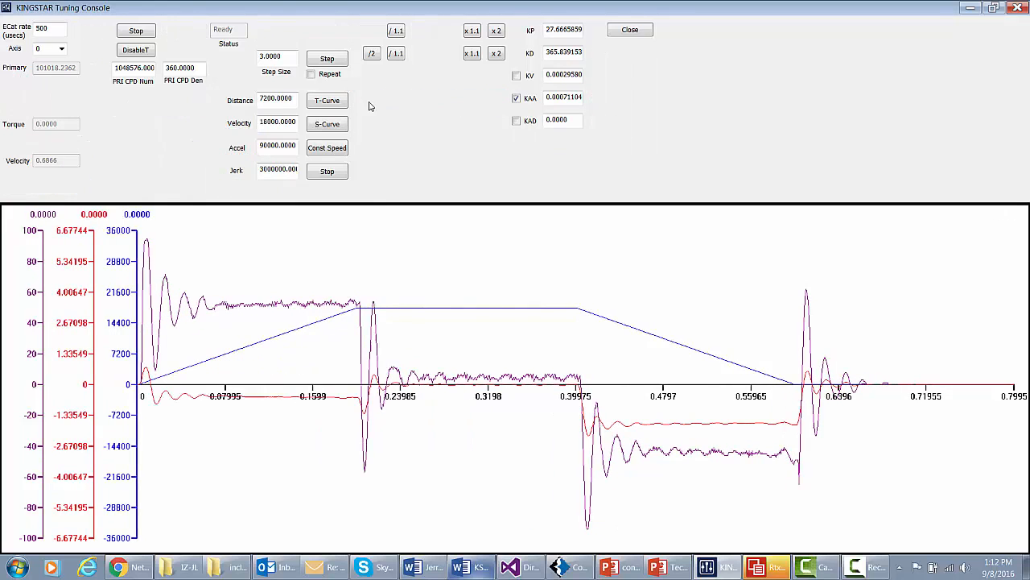
pyautogui.click(372, 98)
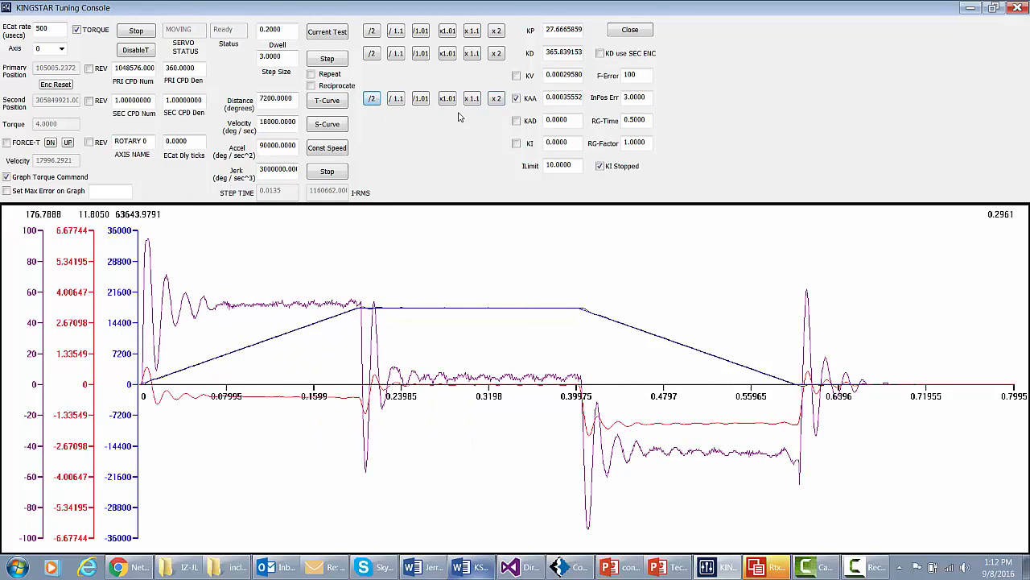
# - Fine-tune KAA to 0.00053630 in factors of 1.1 and 1.01, and turn off KAA adjustment
pyautogui.click(472, 99)
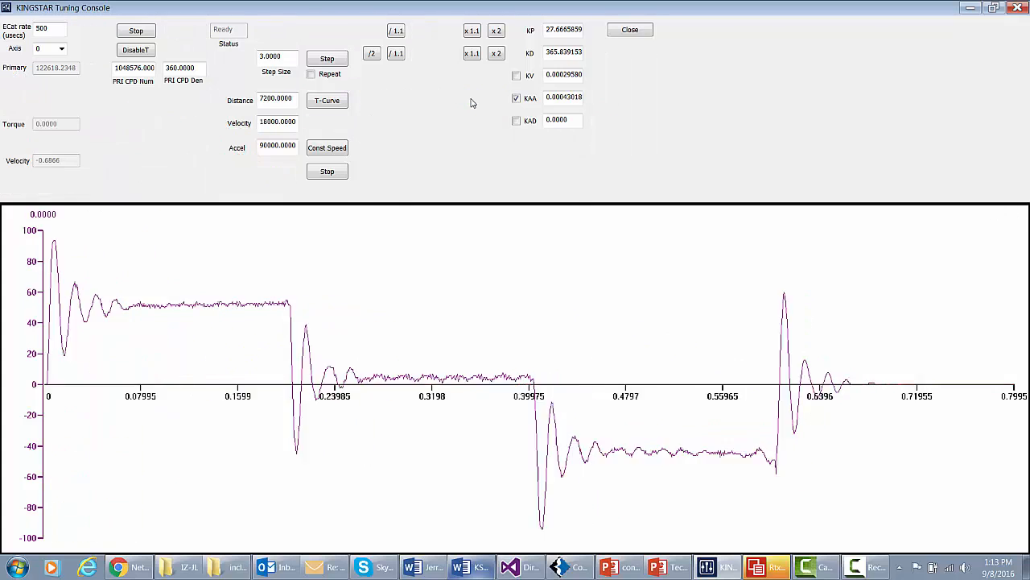
pyautogui.click(471, 99)
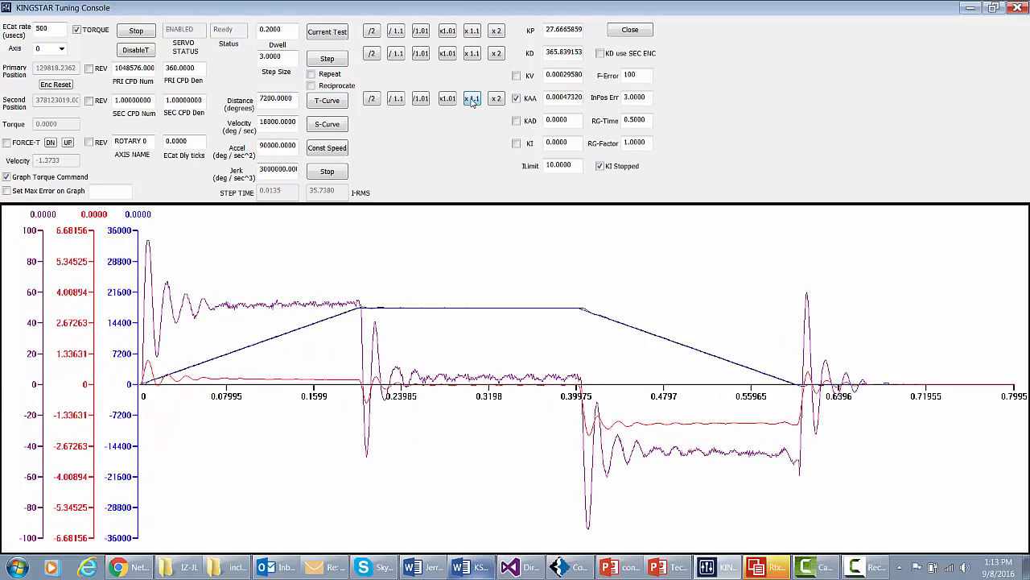
pyautogui.click(472, 99)
pyautogui.click(447, 98)
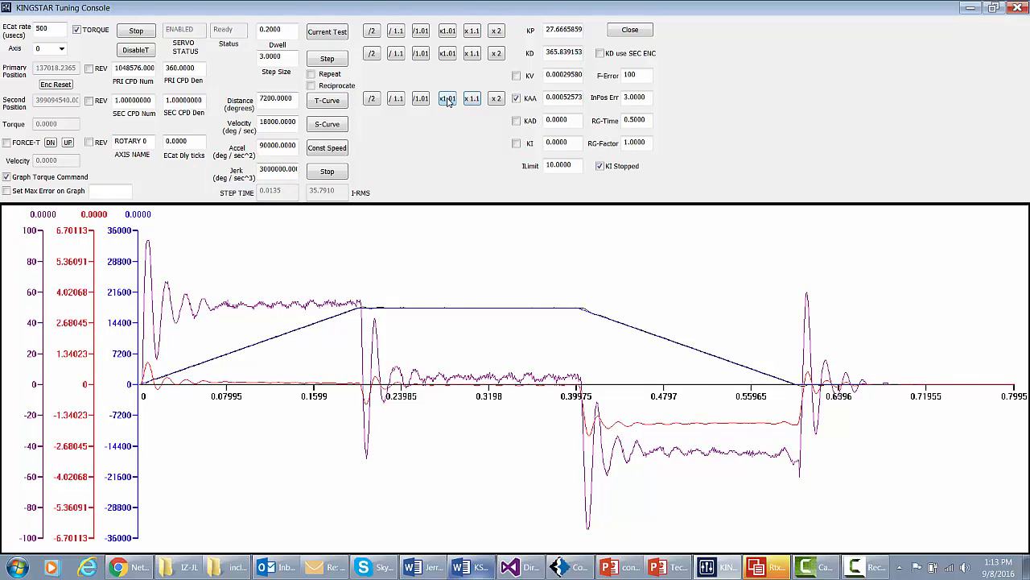
pyautogui.click(447, 98)
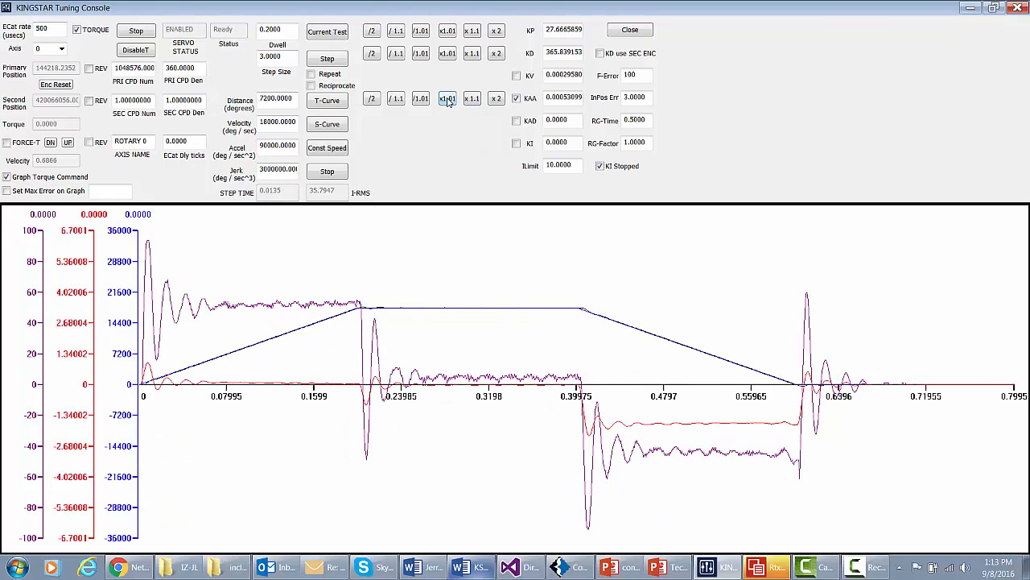
pyautogui.click(448, 98)
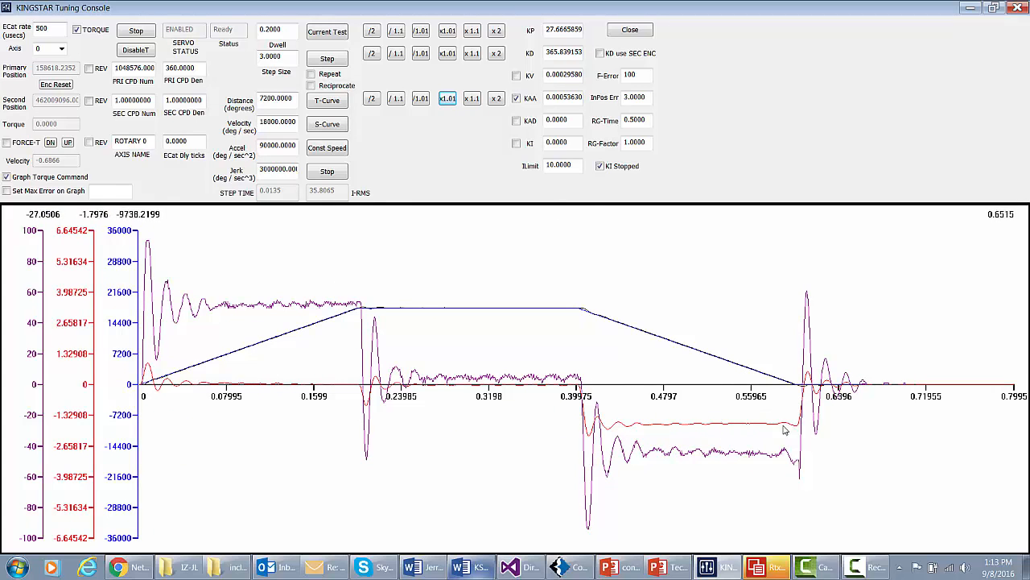
pyautogui.click(516, 97)
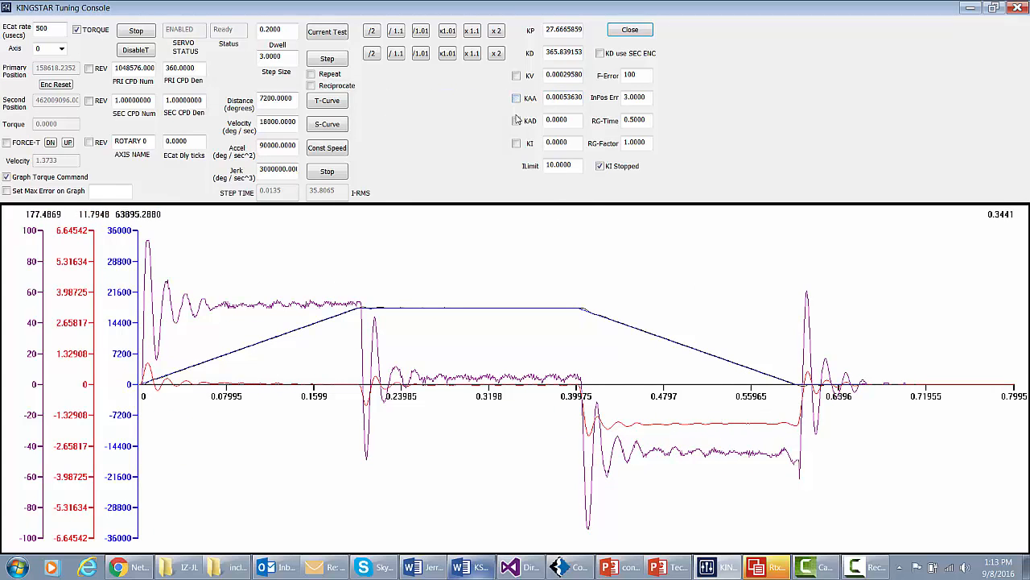
# - Enable KAD adjustment and raise KAD to 0.00035552 by repeated doubling
pyautogui.click(516, 120)
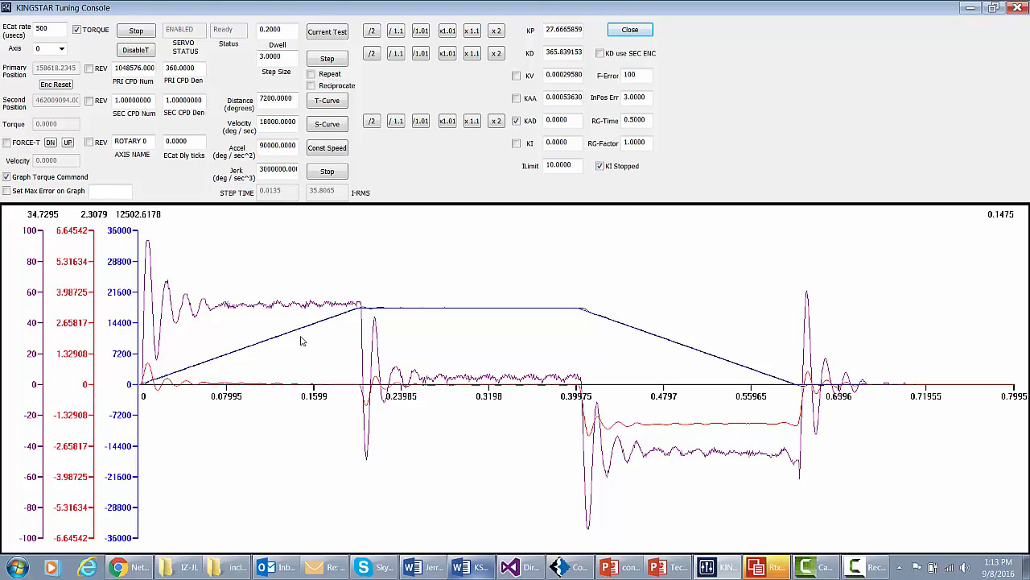
pyautogui.click(496, 120)
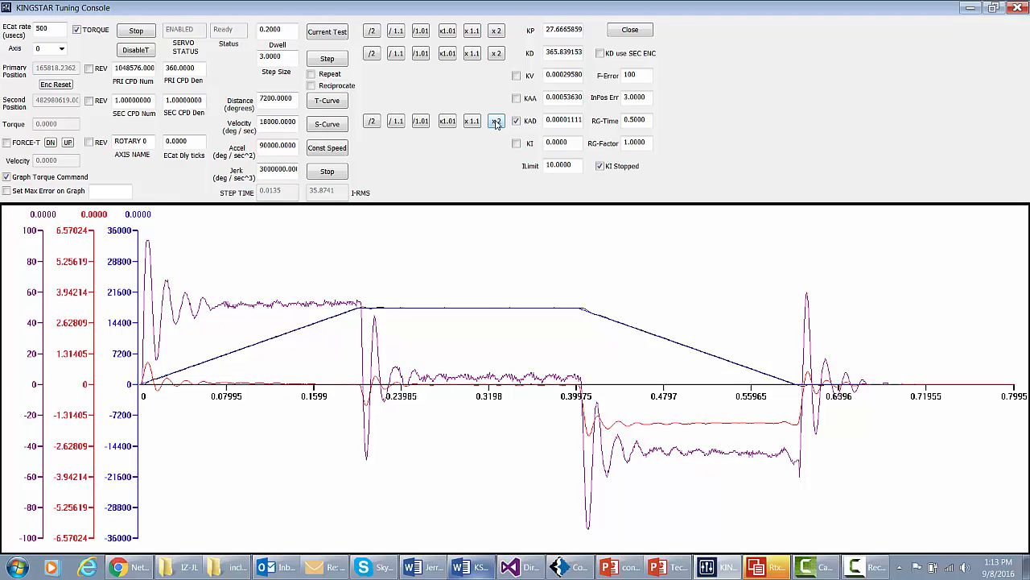
pyautogui.click(496, 122)
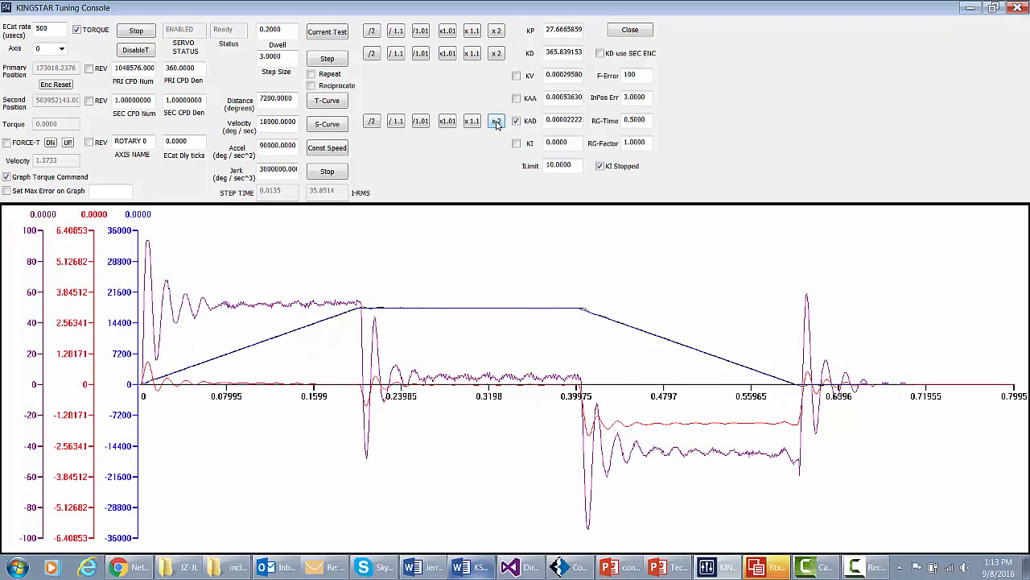
pyautogui.click(497, 122)
pyautogui.click(497, 121)
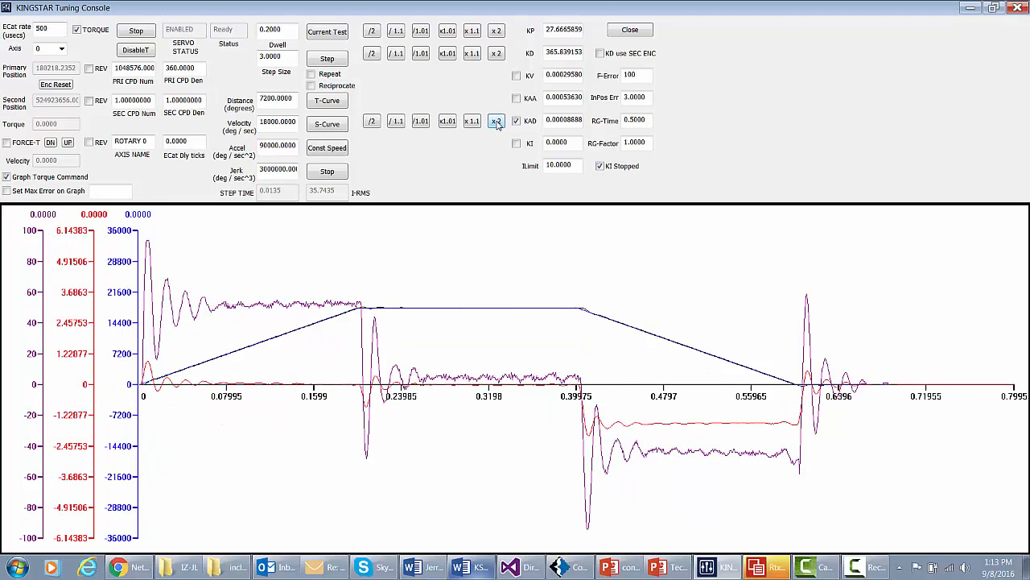
pyautogui.click(497, 122)
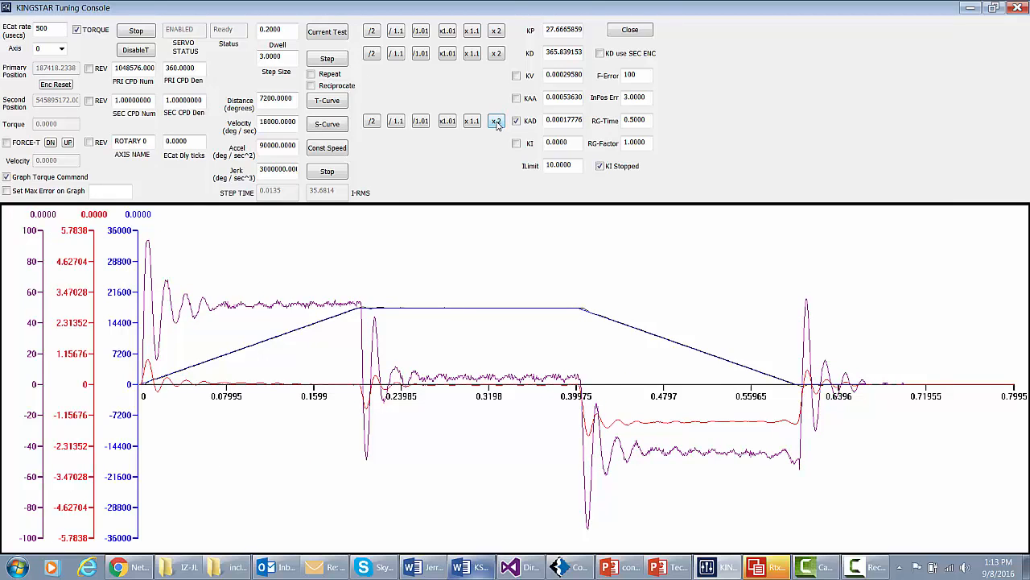
pyautogui.click(497, 121)
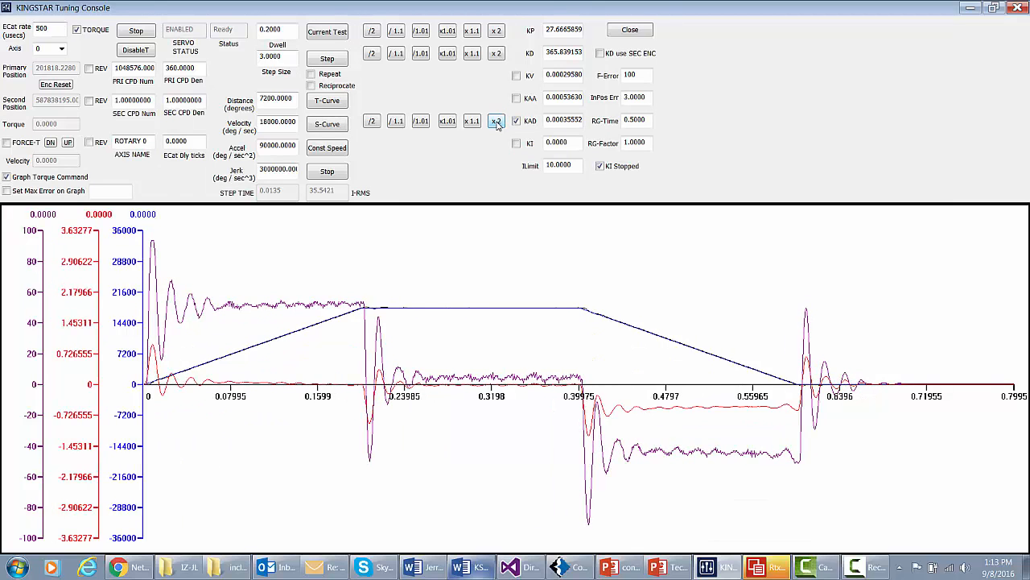
# - Increase KAD to 0.00052052 in factors of 1.1 and turn off KAD adjustment
pyautogui.click(472, 122)
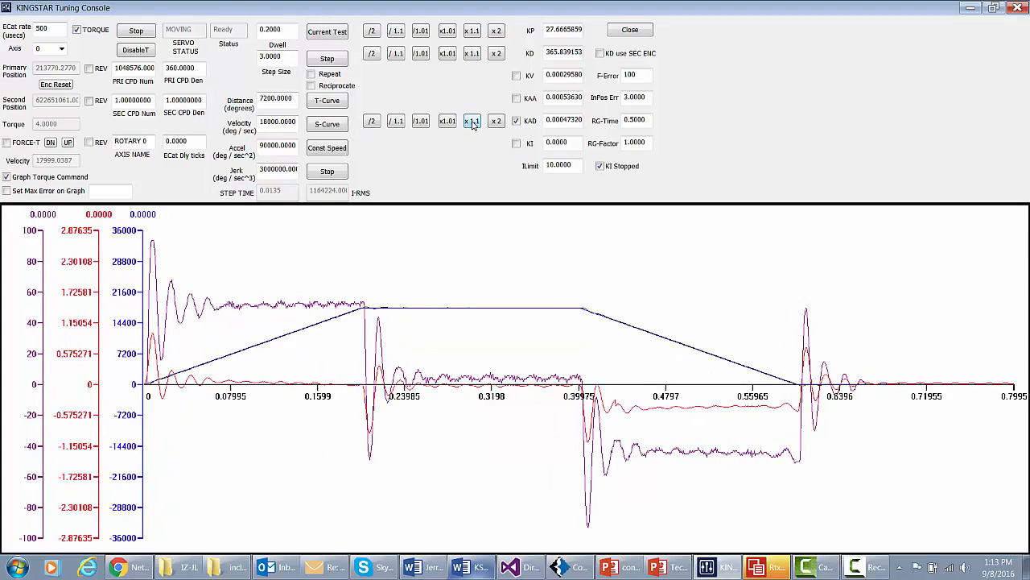
pyautogui.click(473, 122)
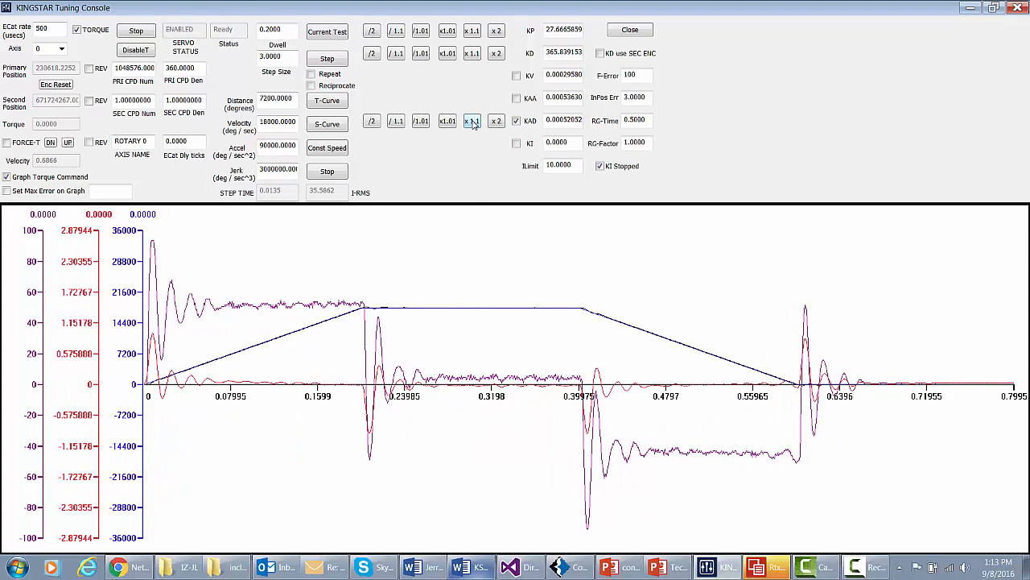
pyautogui.click(516, 121)
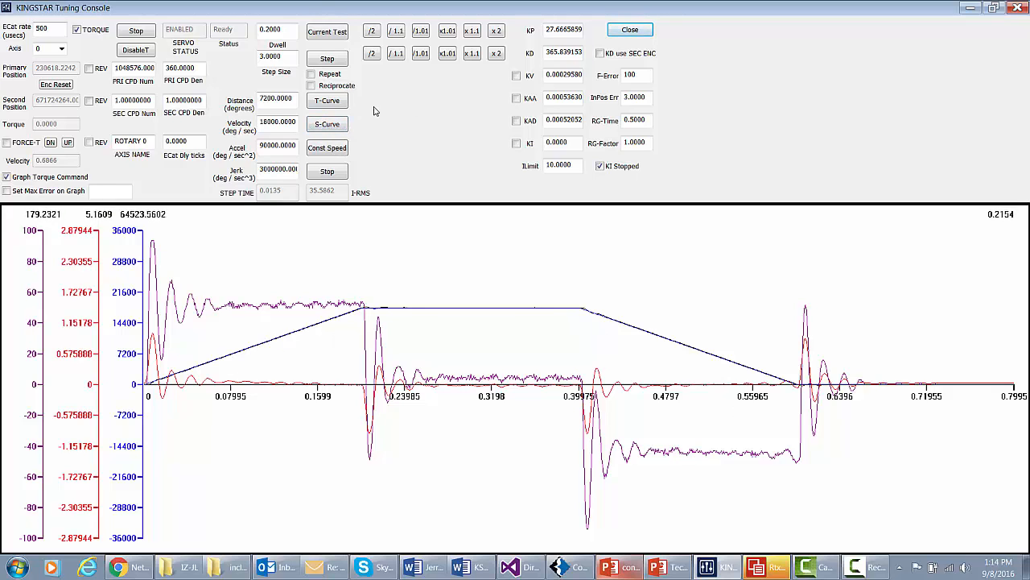
# - Run the S-Curve test and raise KAA to 0.00054708 in factors of 1.01, enabling its adjustment only for this change
pyautogui.click(326, 126)
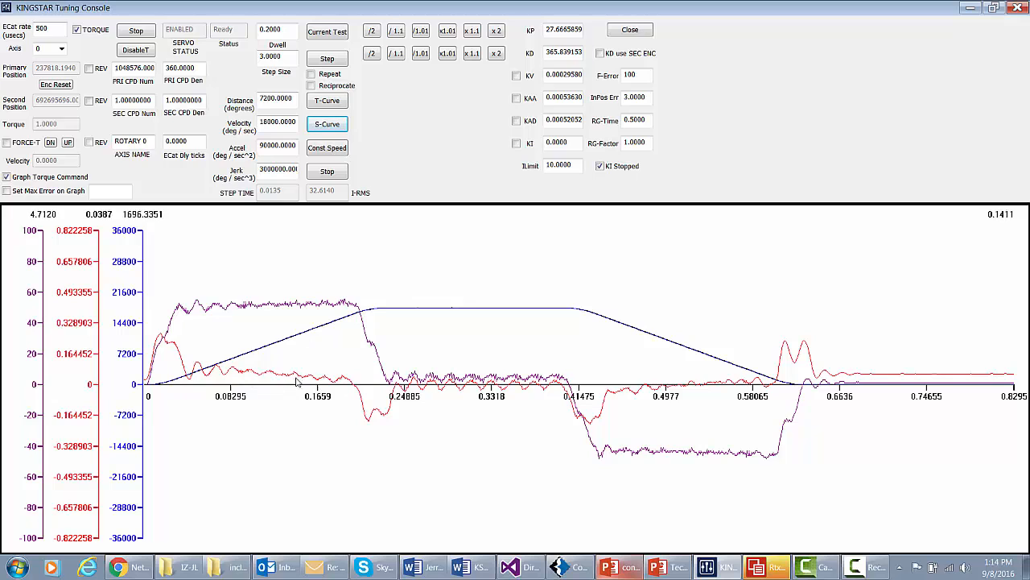
pyautogui.click(516, 98)
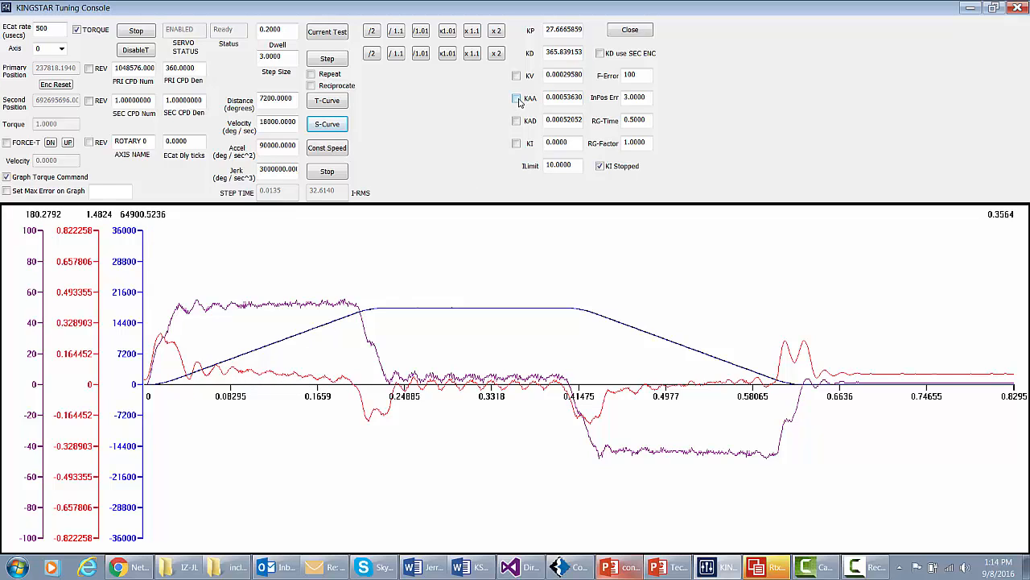
pyautogui.click(447, 98)
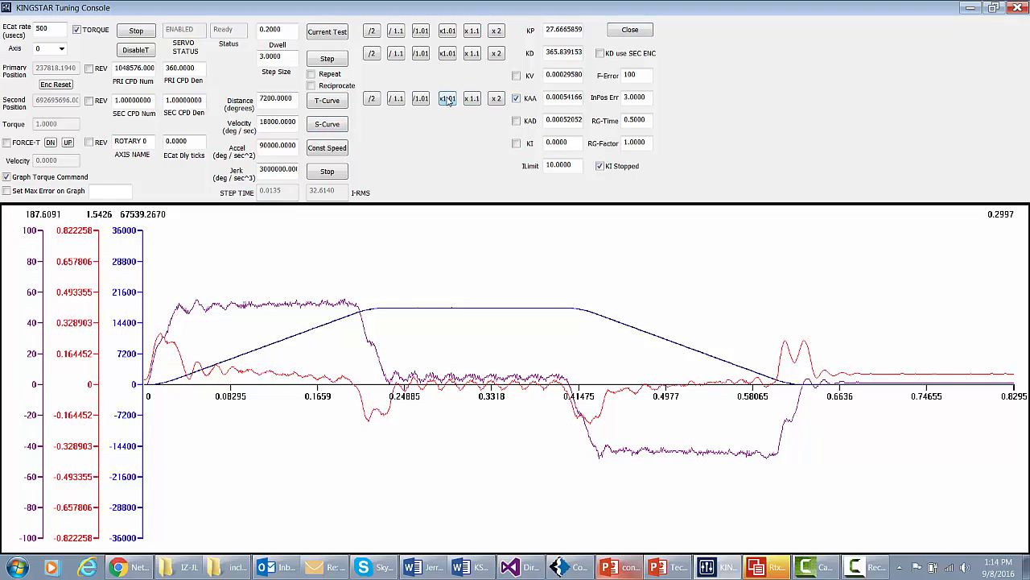
pyautogui.click(447, 99)
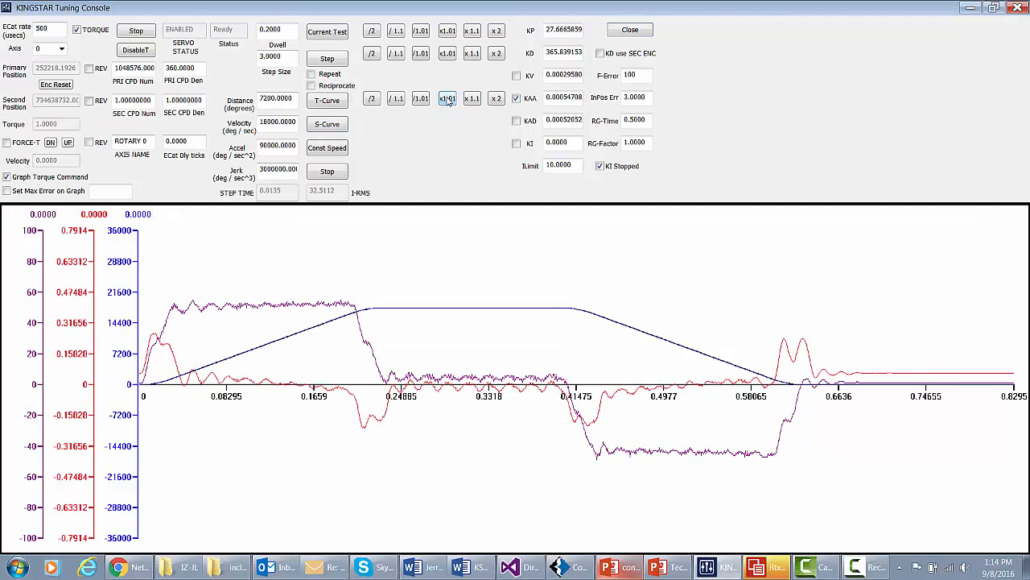
pyautogui.click(515, 98)
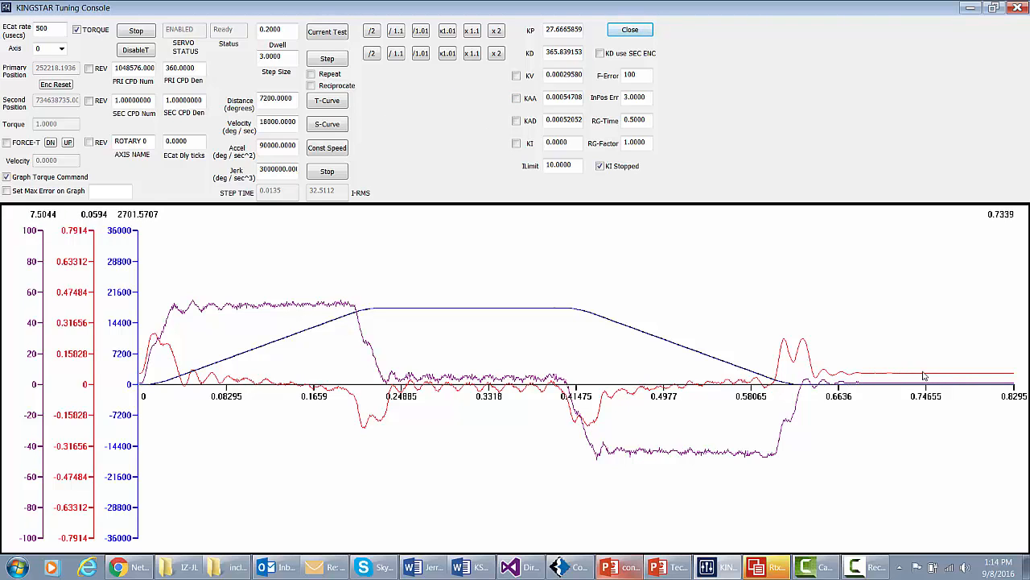
# - Enable KI adjustment, raise KI to 0.64 by repeated doubling, and turn off KI adjustment
pyautogui.click(517, 144)
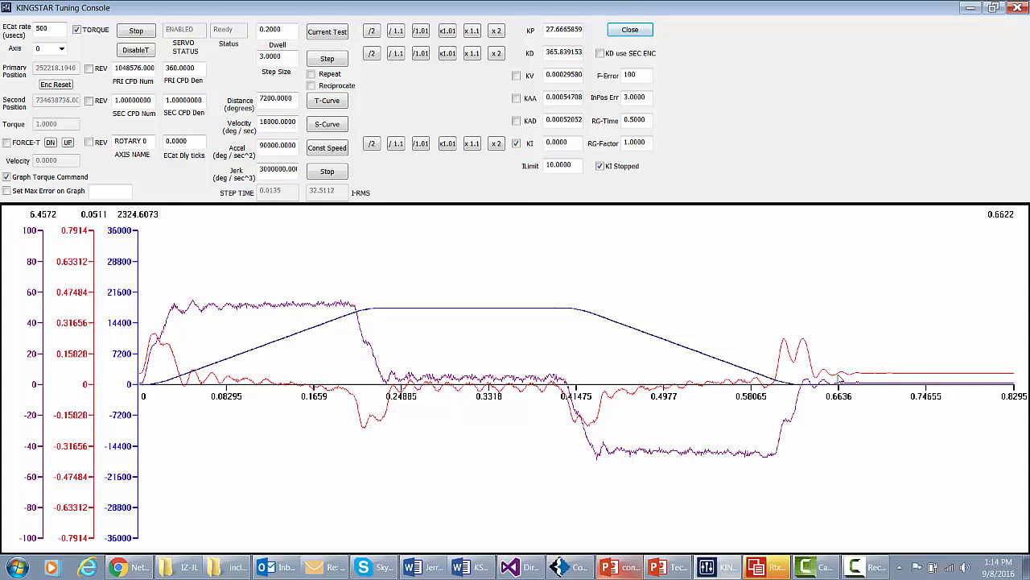
pyautogui.click(497, 145)
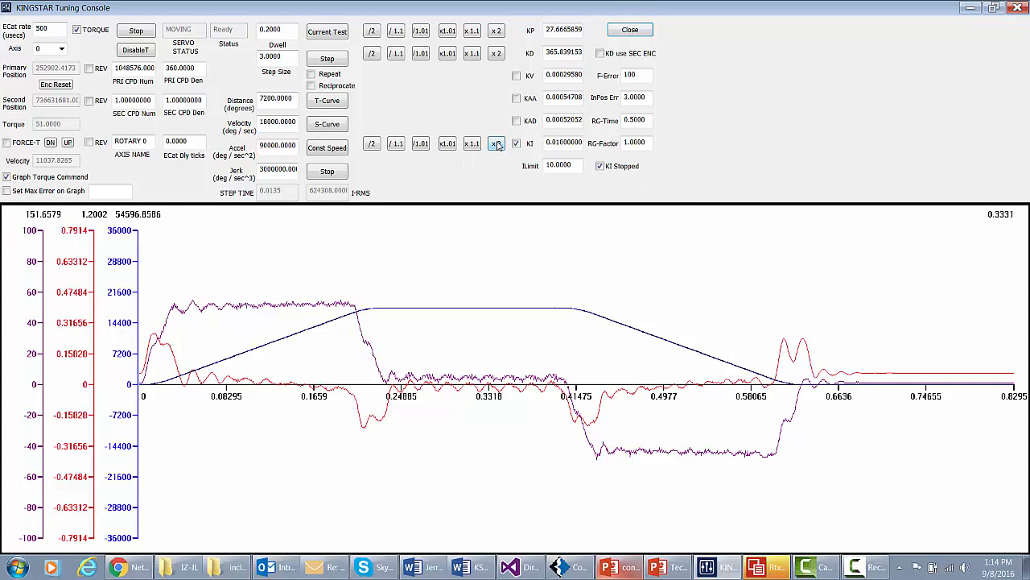
pyautogui.click(497, 144)
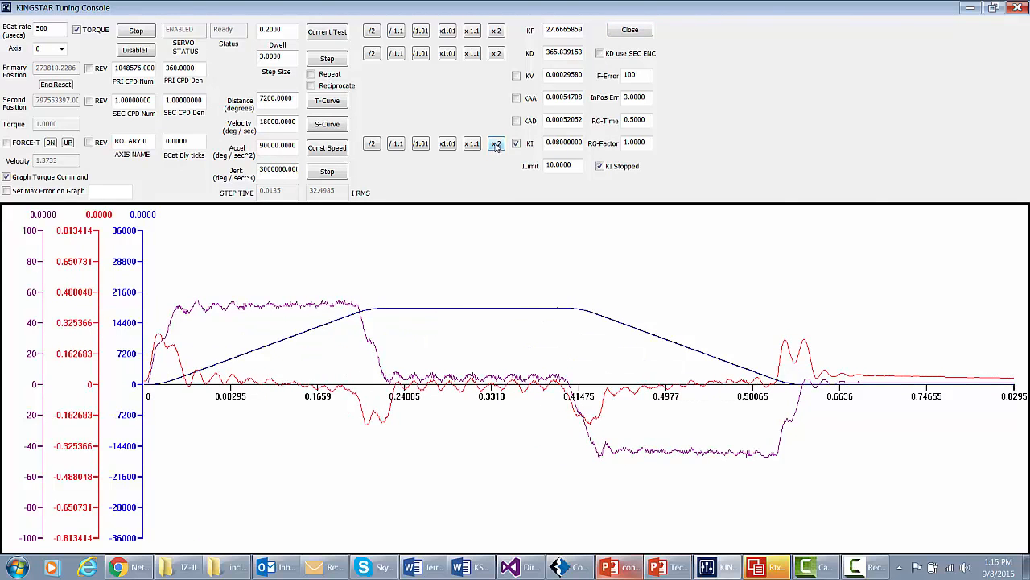
pyautogui.click(497, 145)
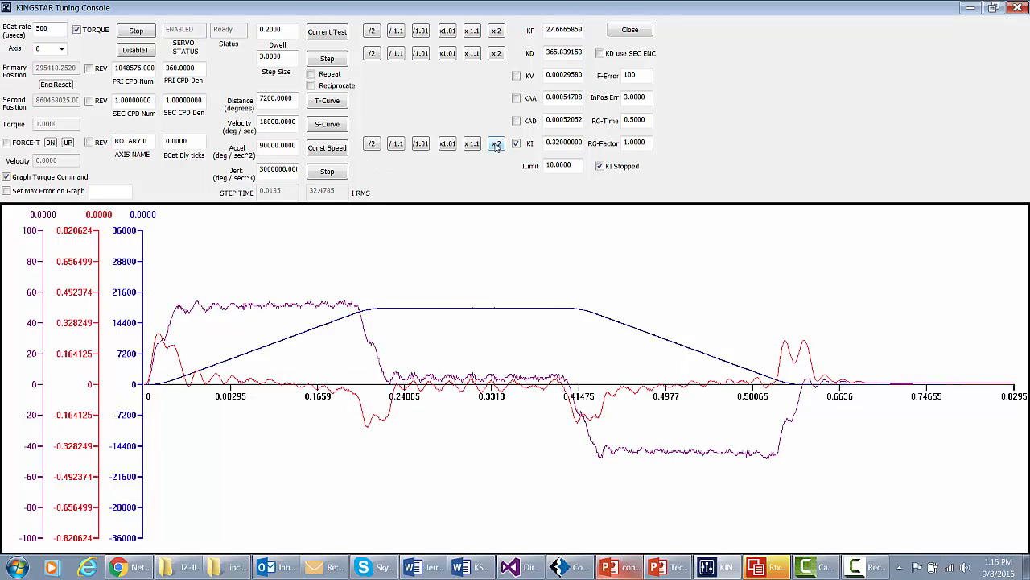
pyautogui.click(497, 144)
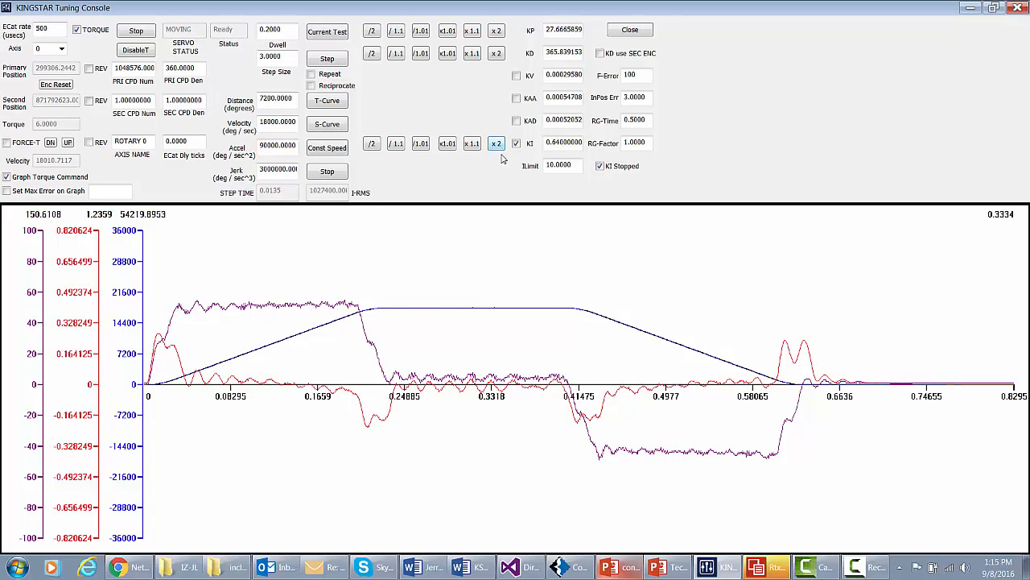
pyautogui.click(516, 143)
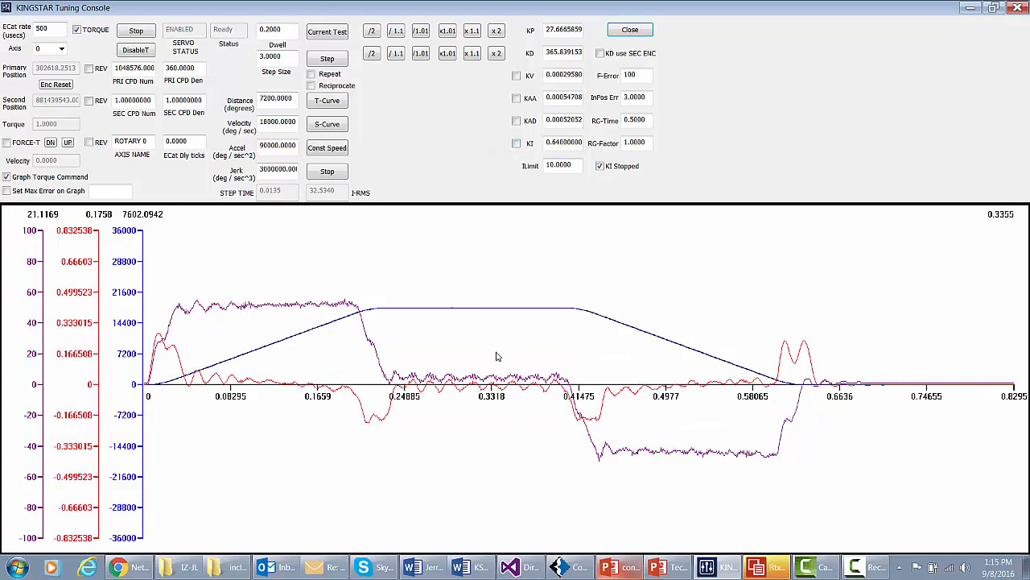